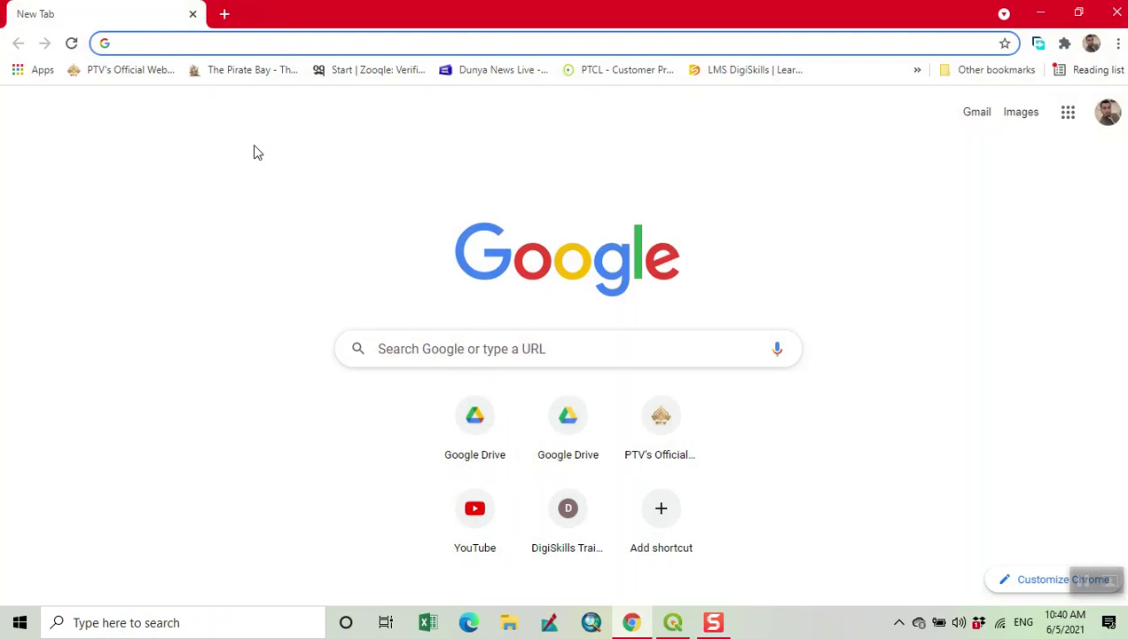
# Search the web for OSM, open openstreetmap.org and search it for 'lahore'.
pyautogui.press('Return')
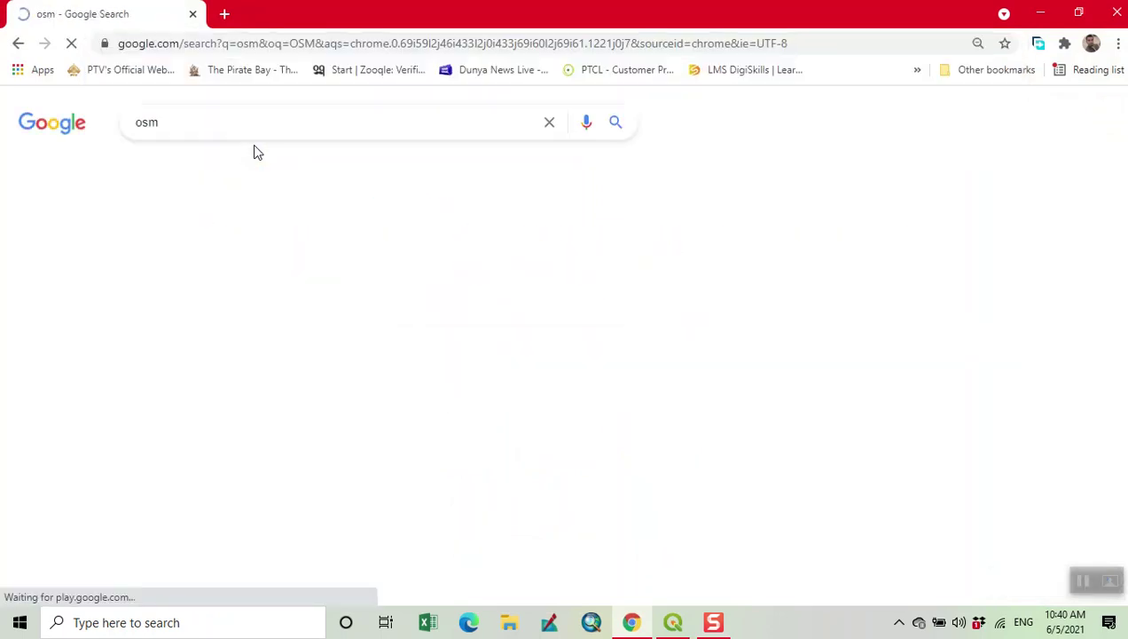
pyautogui.click(187, 253)
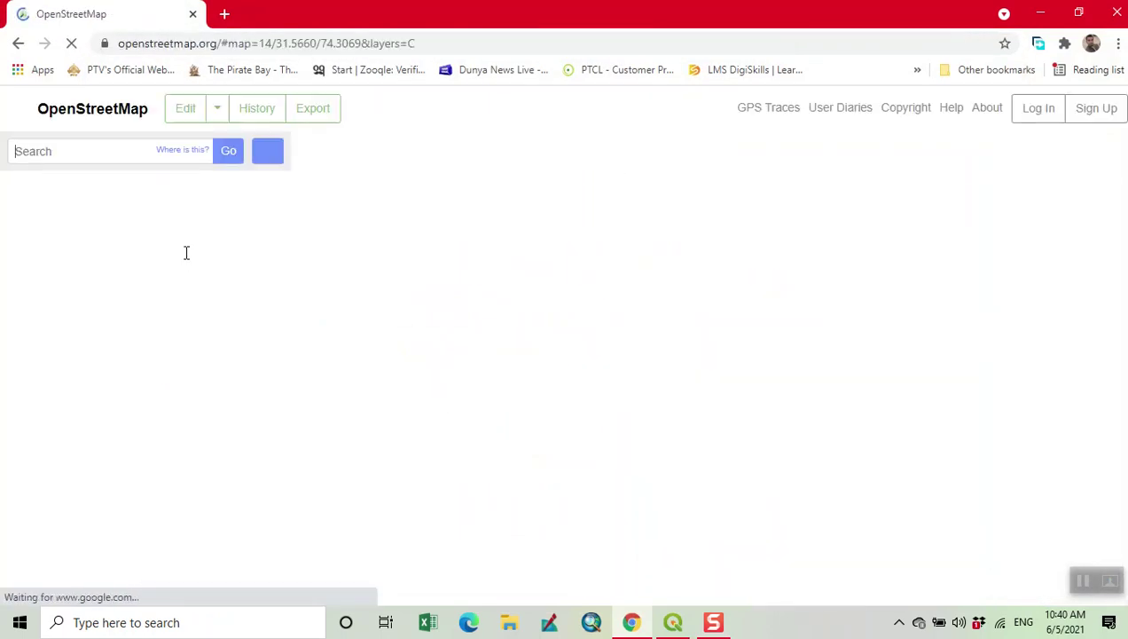
pyautogui.click(144, 151)
pyautogui.click(123, 185)
pyautogui.click(228, 153)
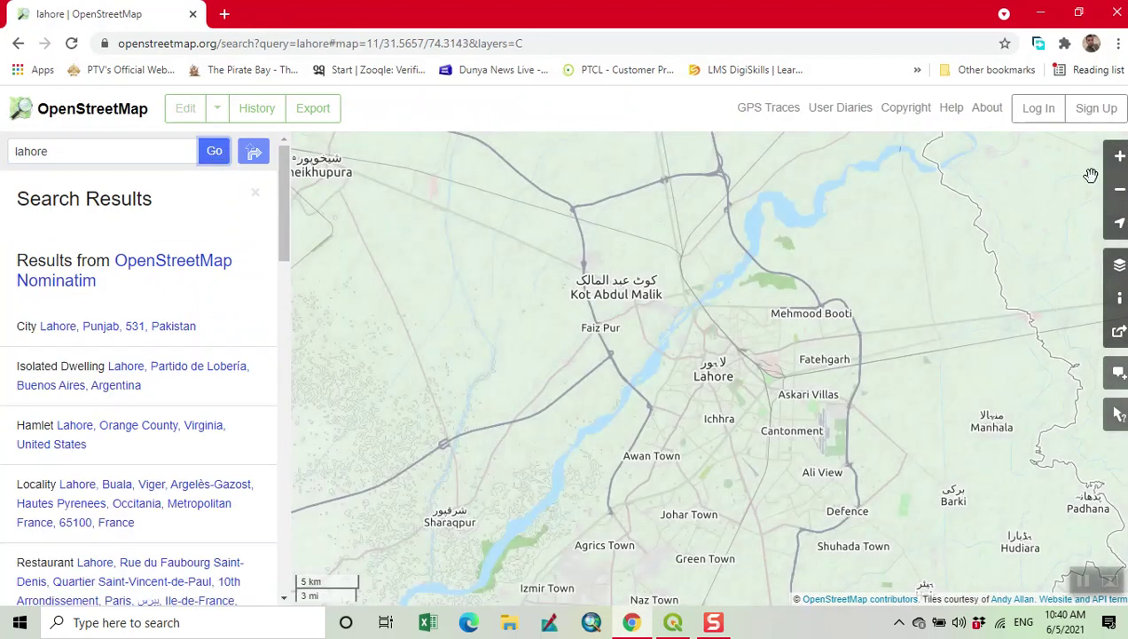
# Zoom the map in three levels on central Lahore and pan to centre the Walled City.
pyautogui.click(1121, 167)
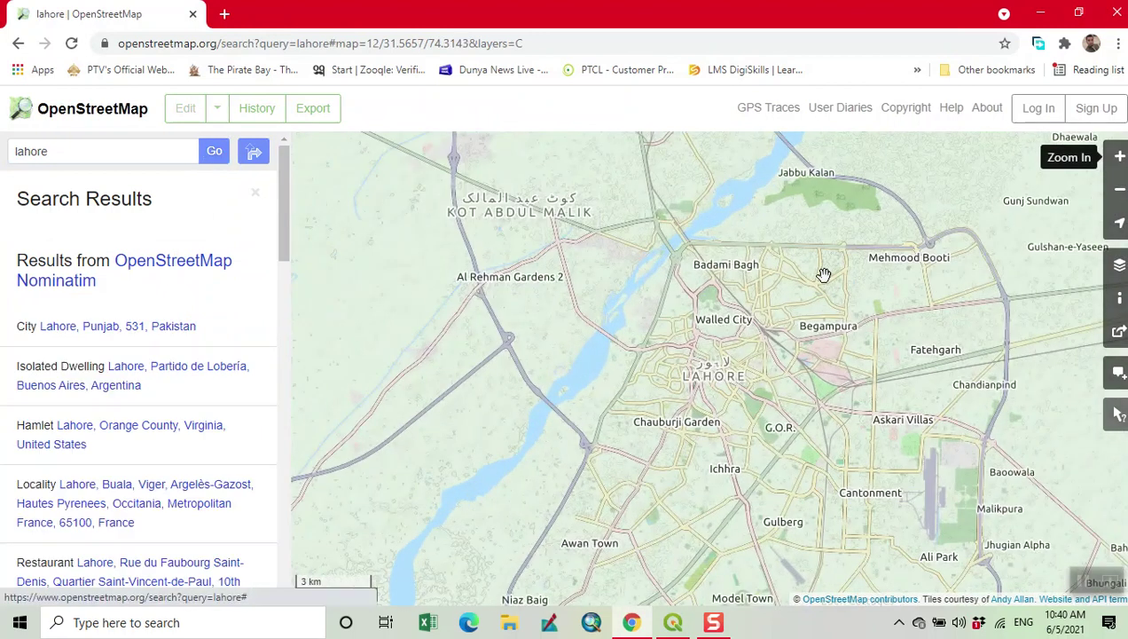
pyautogui.click(1121, 162)
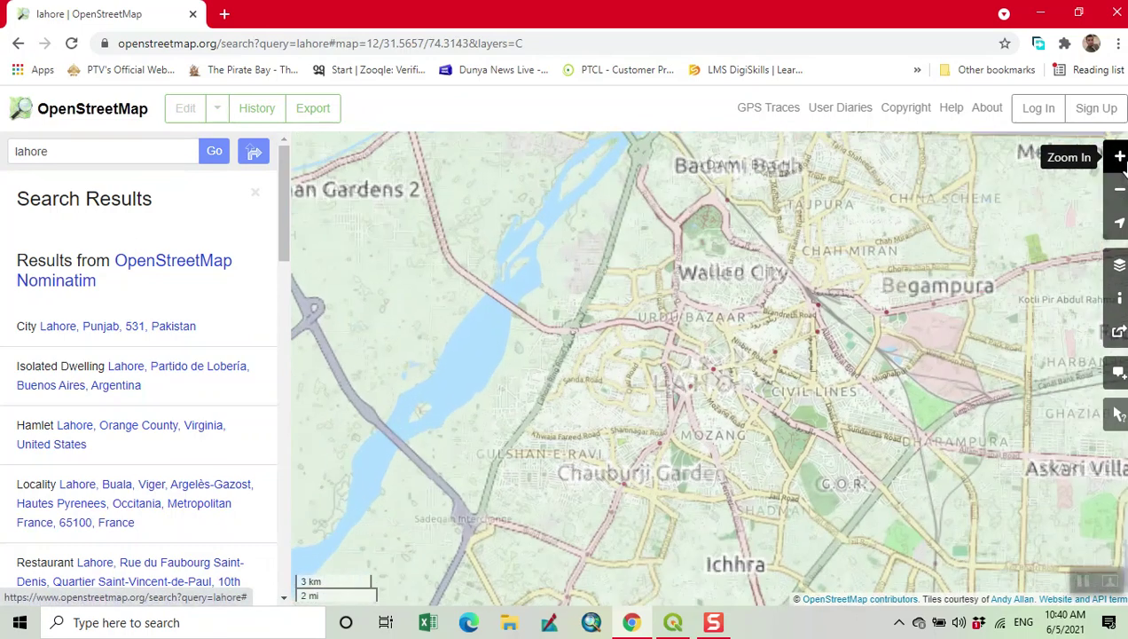
pyautogui.click(1120, 161)
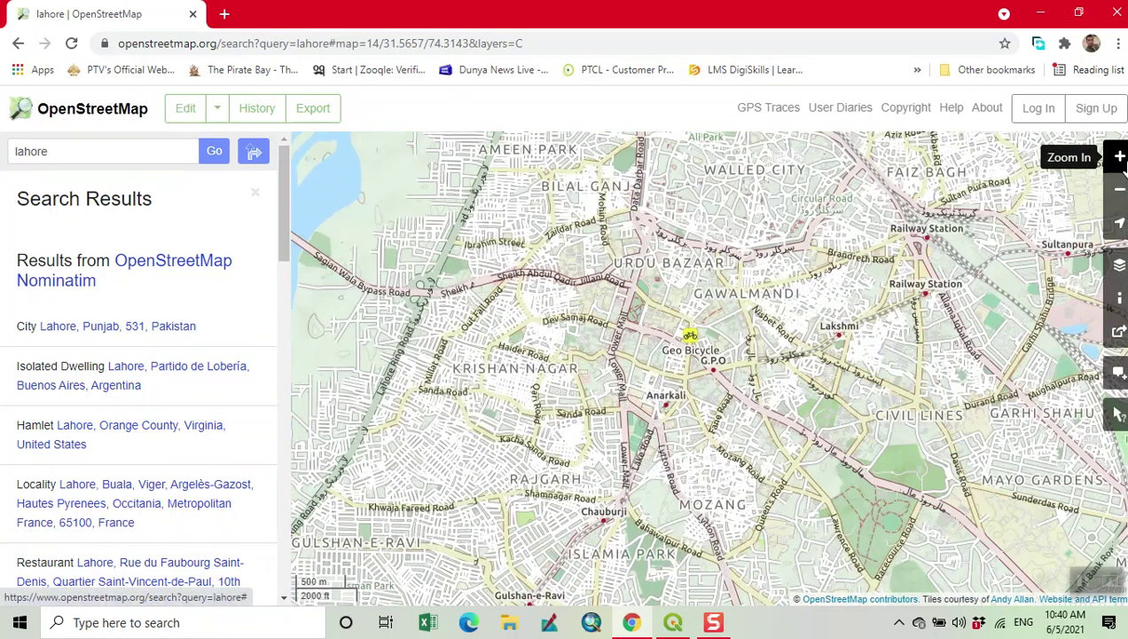
pyautogui.moveTo(857, 294); pyautogui.dragTo(853, 431)
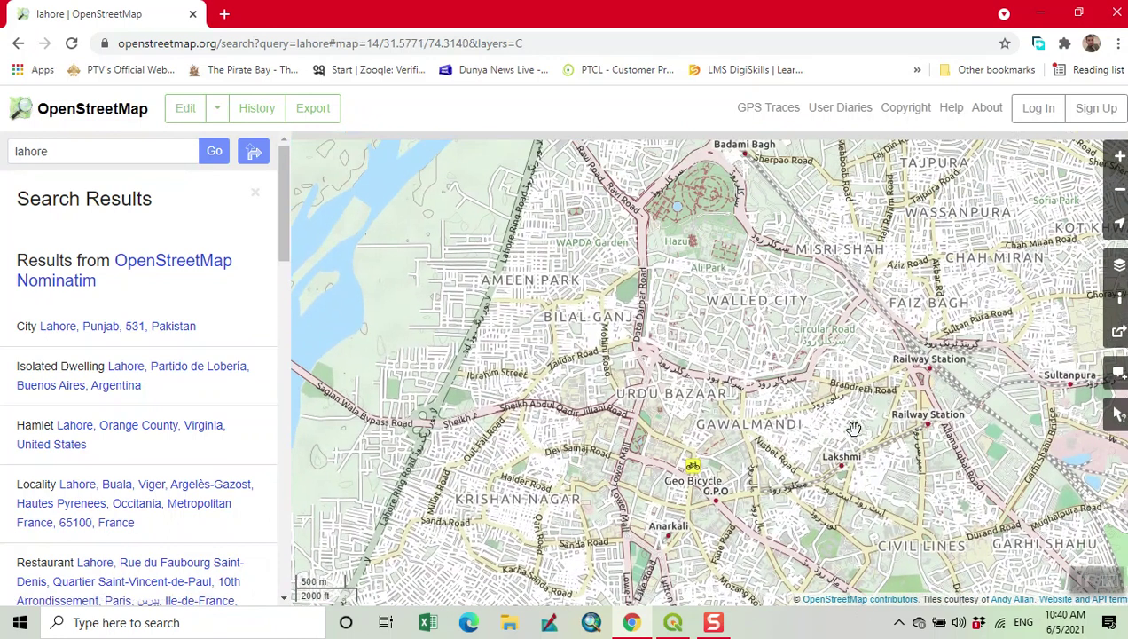
# Export the OSM data for the visible central Lahore area as map.osm.
pyautogui.click(321, 129)
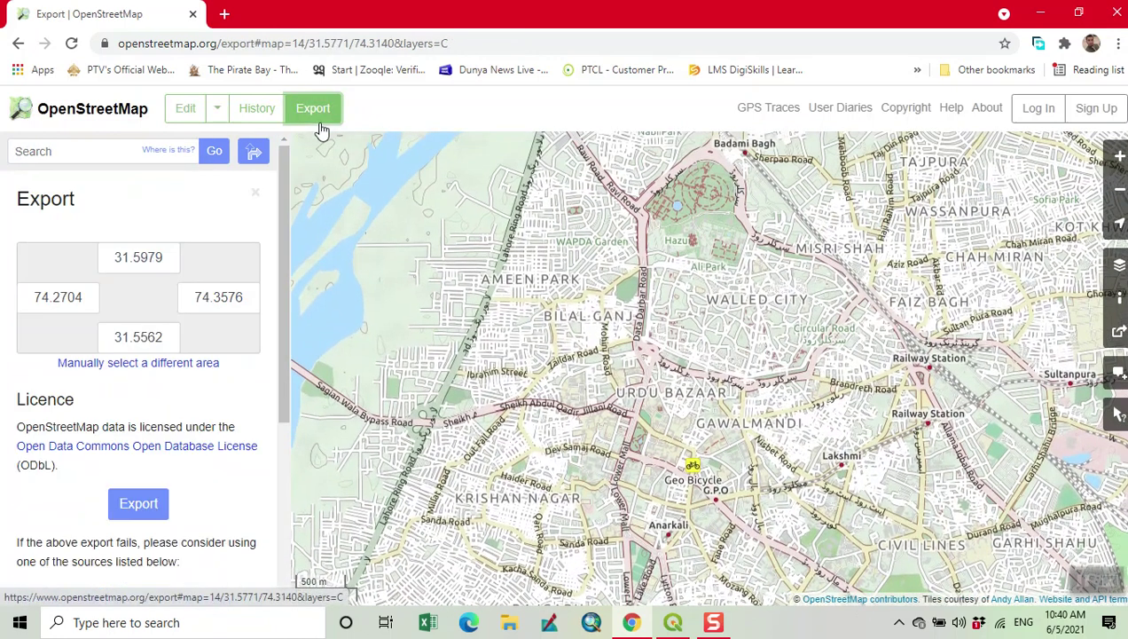
pyautogui.click(137, 504)
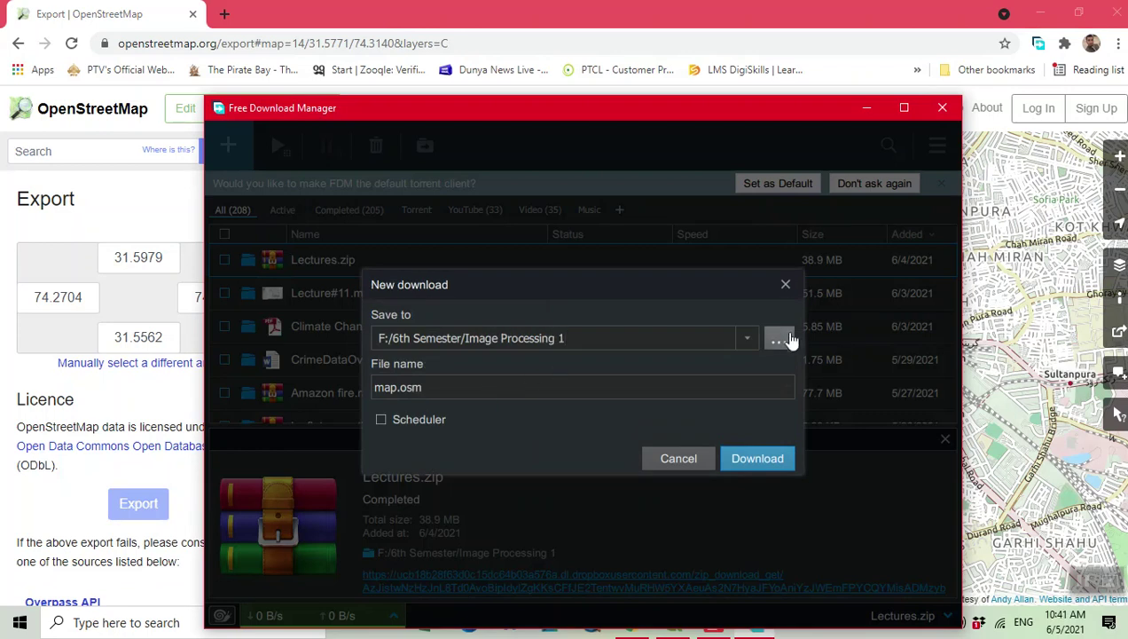
# Set the download's save location to the Shapfile folder on the C (E:) drive.
pyautogui.click(786, 337)
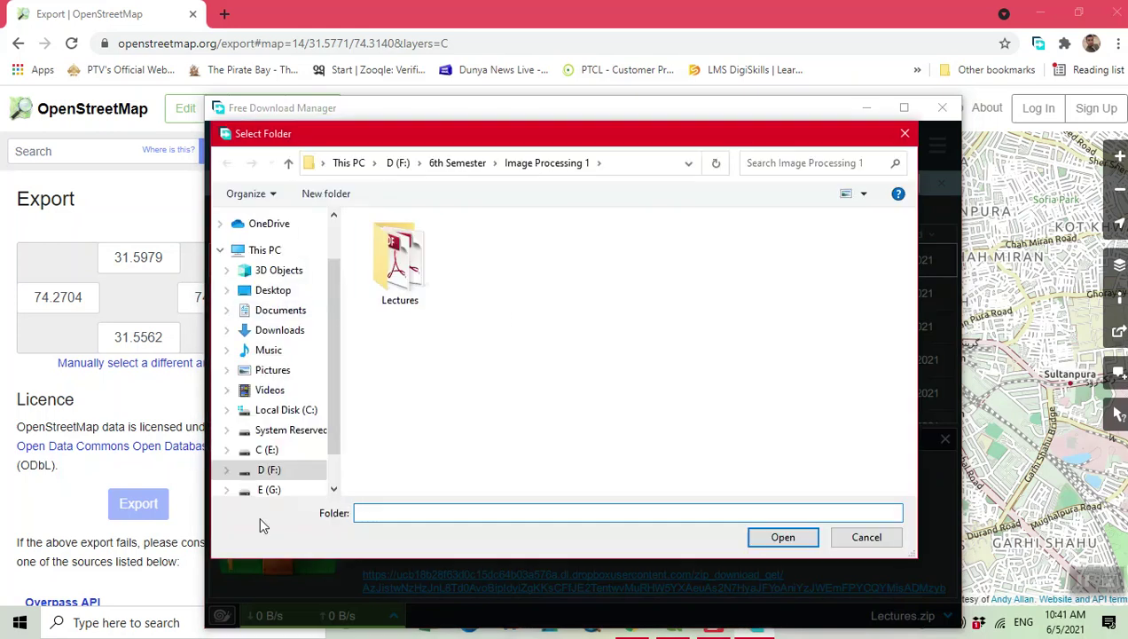
pyautogui.scroll(-1, 260, 503)
pyautogui.click(257, 397)
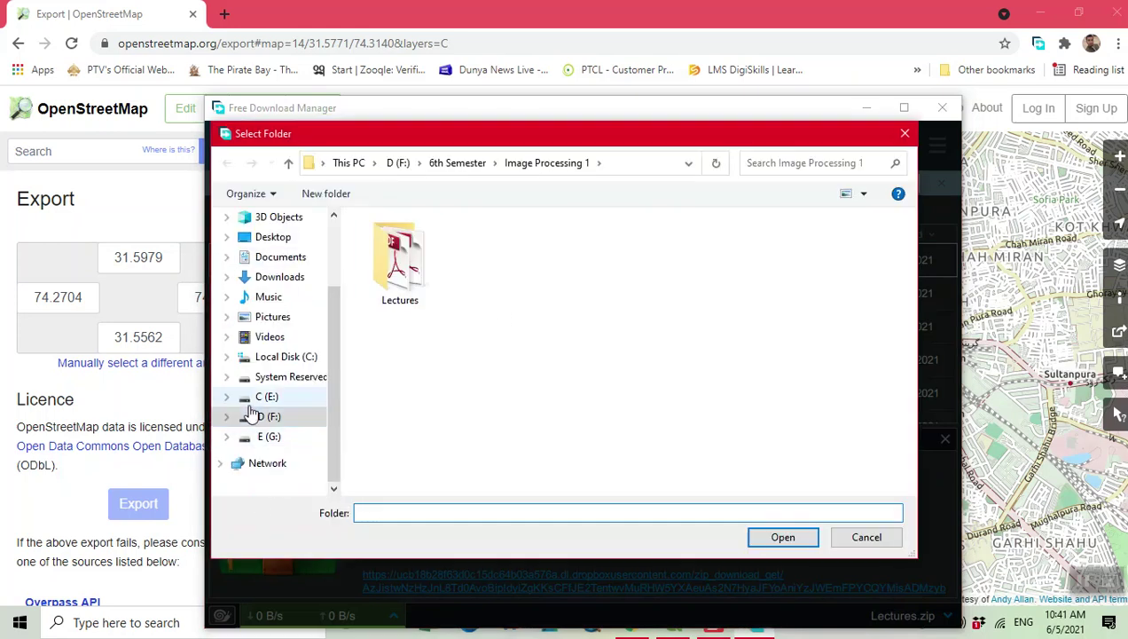
pyautogui.scroll(-2, 422, 399)
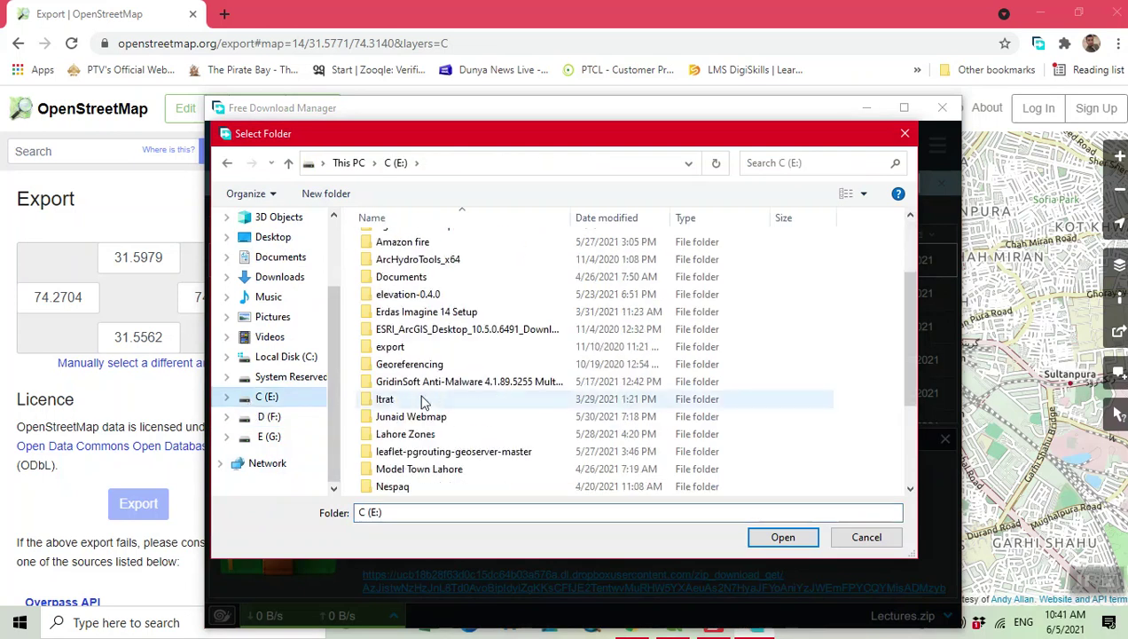
pyautogui.scroll(-3, 424, 401)
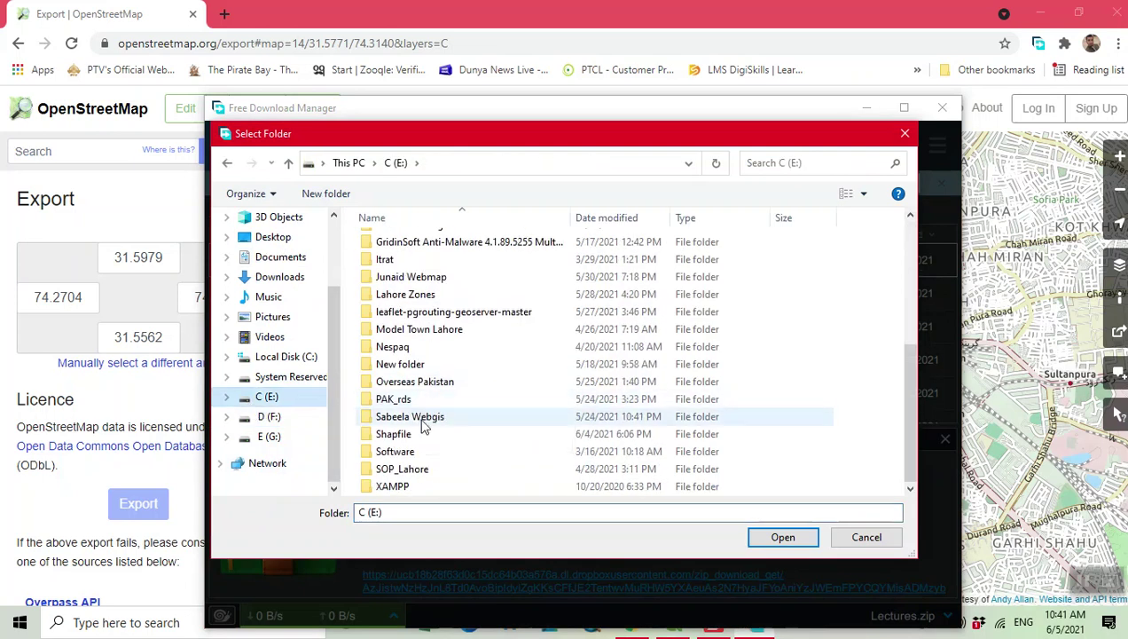
pyautogui.click(433, 434)
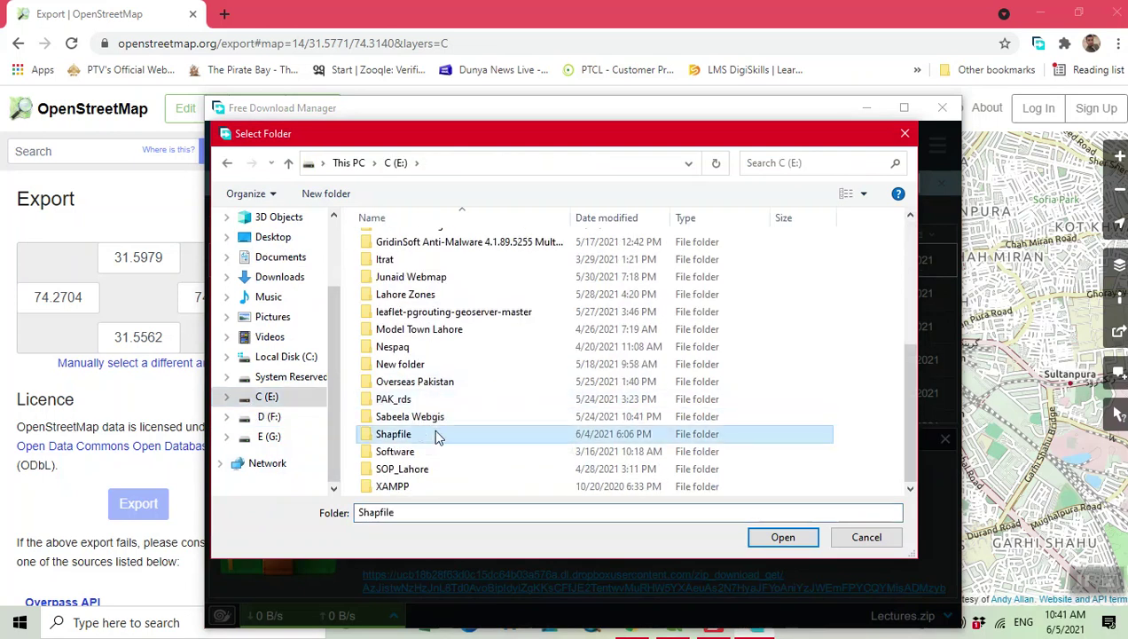
pyautogui.click(785, 537)
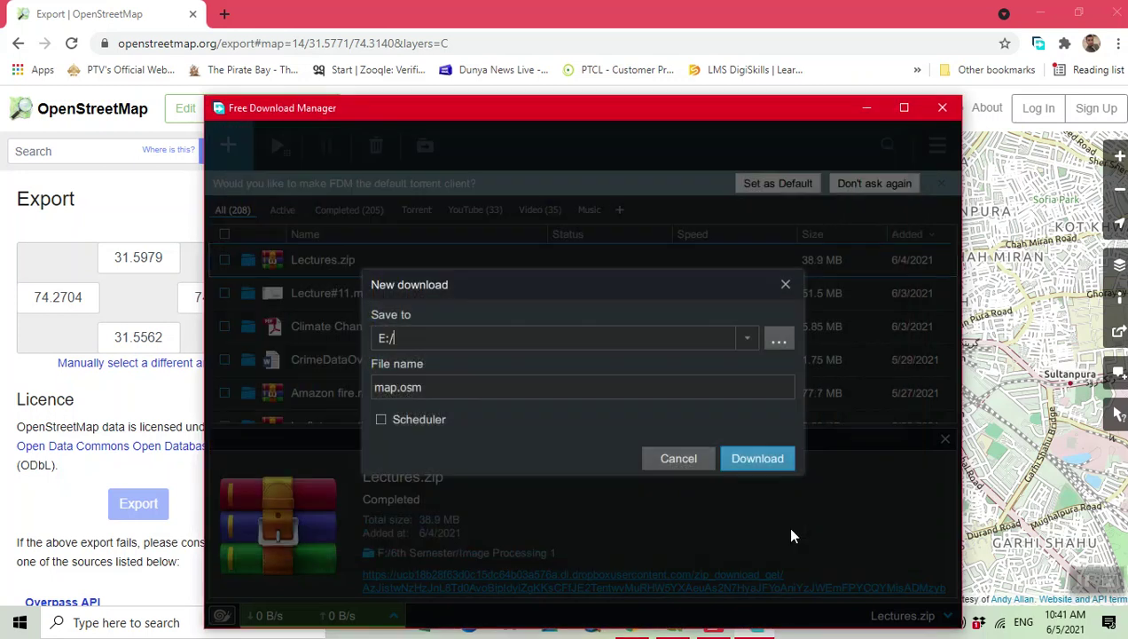
# Rename the file to LAHORE_map.osm, download it, and show it in its folder.
pyautogui.click(499, 385)
pyautogui.press('Left')
pyautogui.press('Left')
pyautogui.press('Left')
pyautogui.press('Left')
pyautogui.write('LAHORE_')
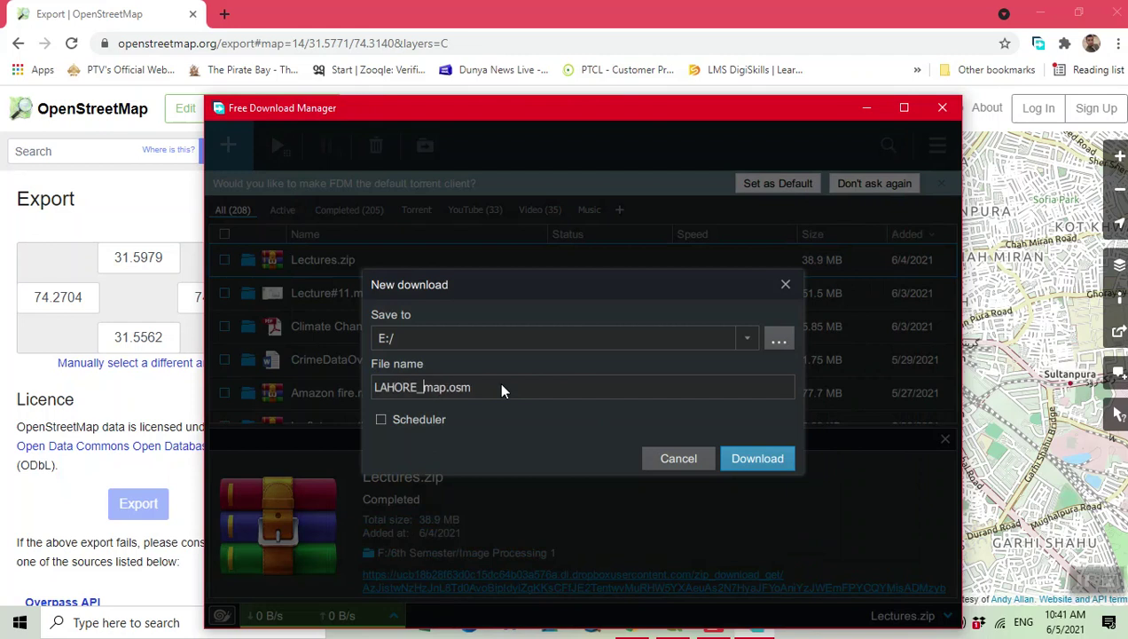
pyautogui.click(754, 457)
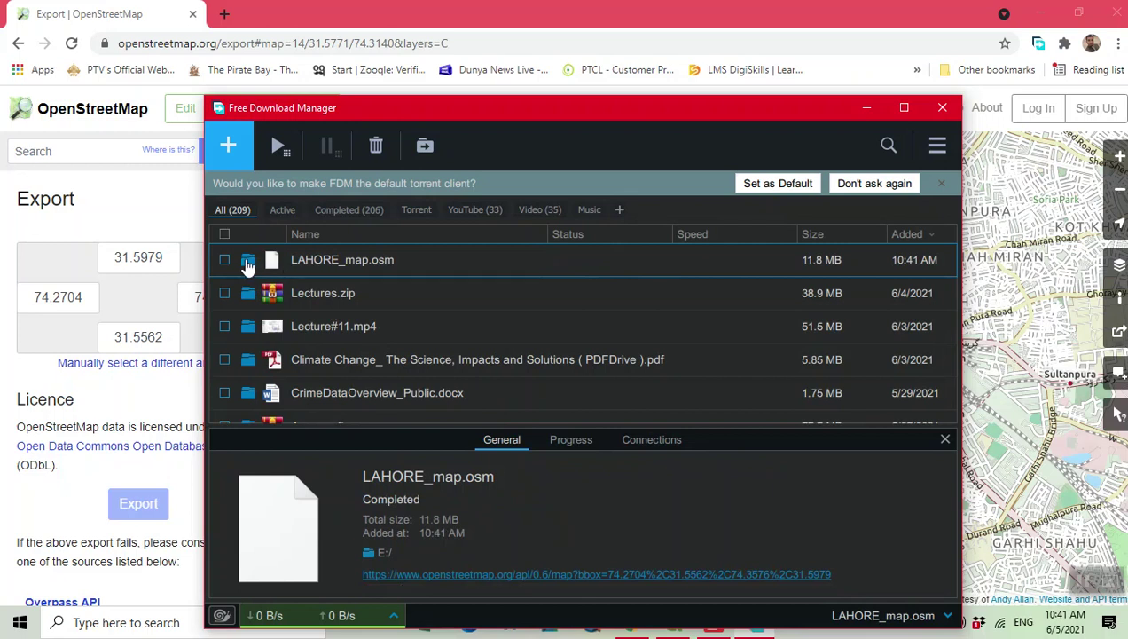
pyautogui.click(248, 264)
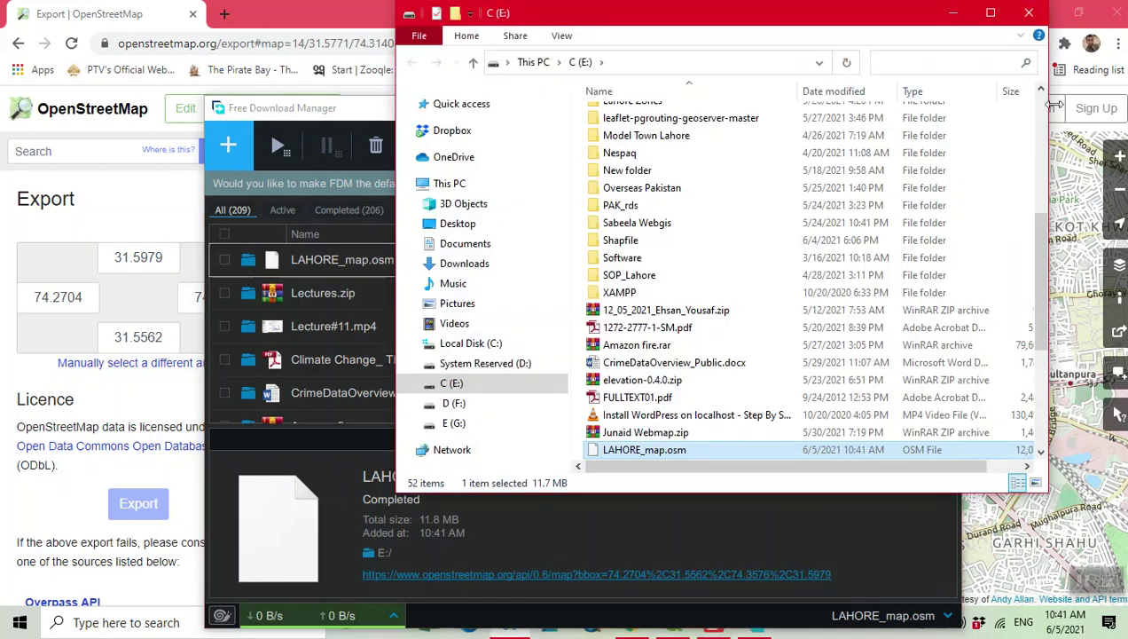
# Maximize Explorer, minimize Explorer, the download manager and Chrome, then bring QGIS forward.
pyautogui.click(990, 14)
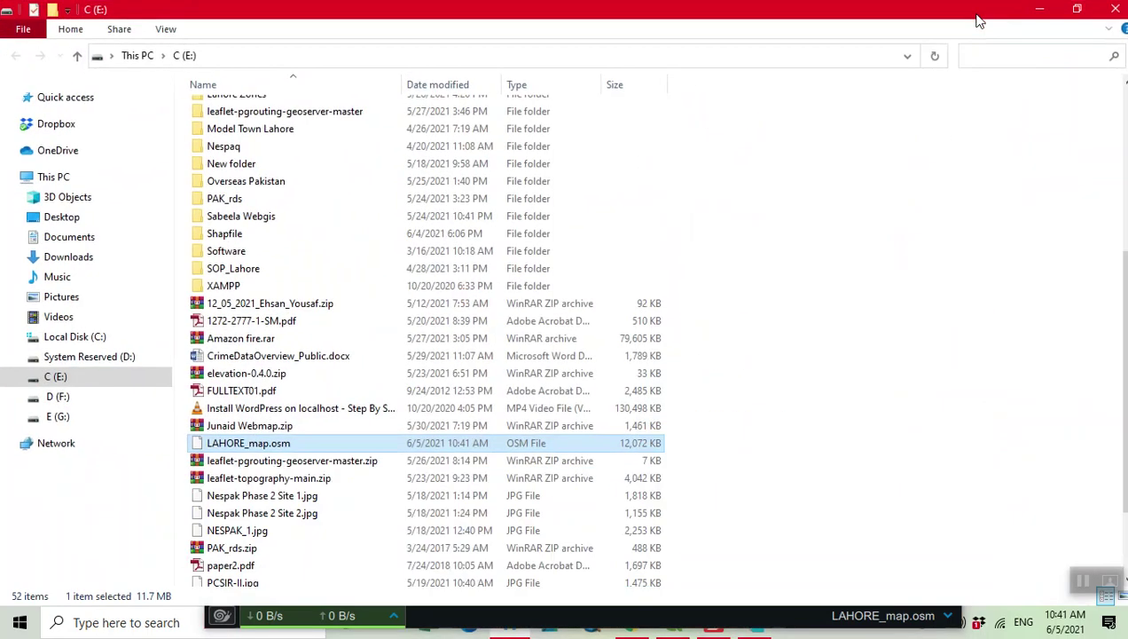
pyautogui.click(1040, 11)
pyautogui.click(867, 107)
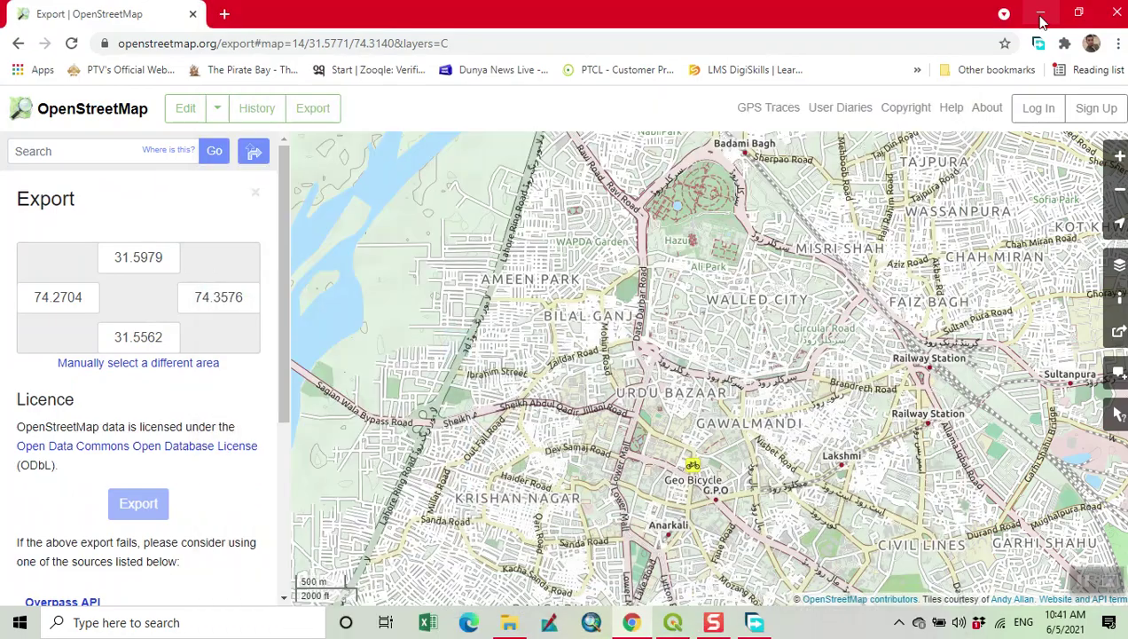
pyautogui.click(1040, 14)
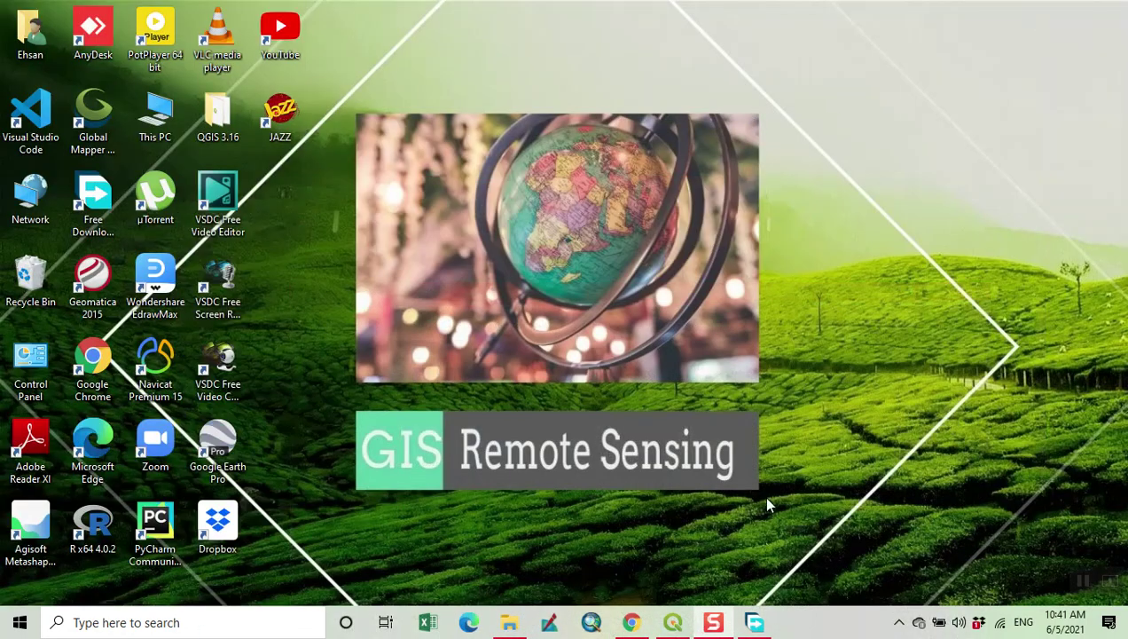
pyautogui.click(674, 622)
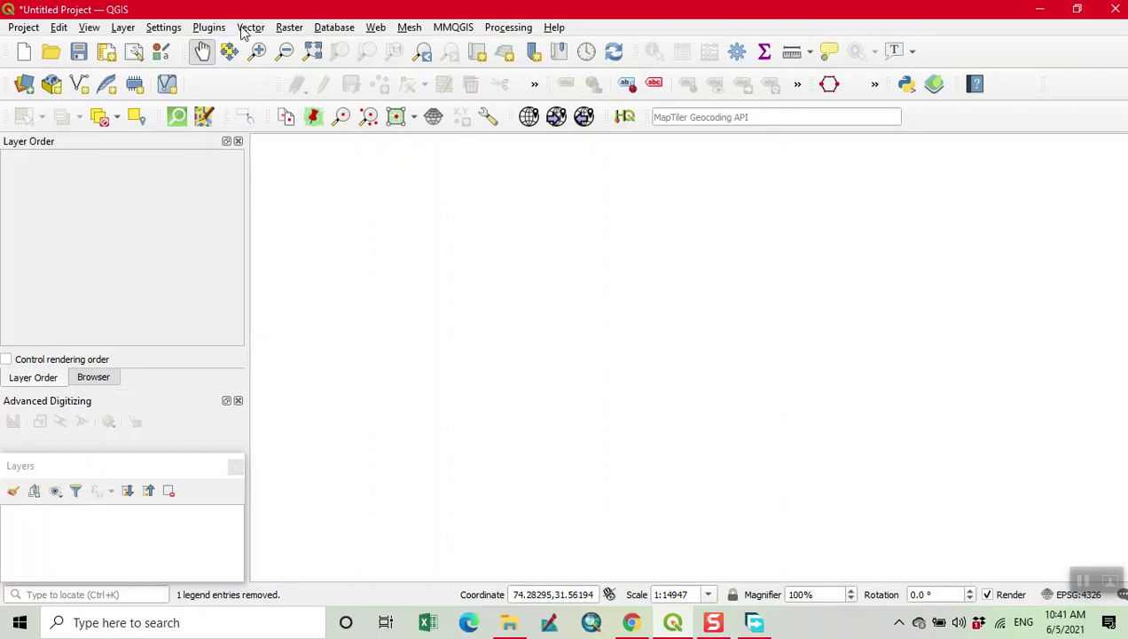
# Use Layer > Add Layer > Add Vector Layer and browse to E:\LAHORE_map.osm as the source.
pyautogui.click(125, 28)
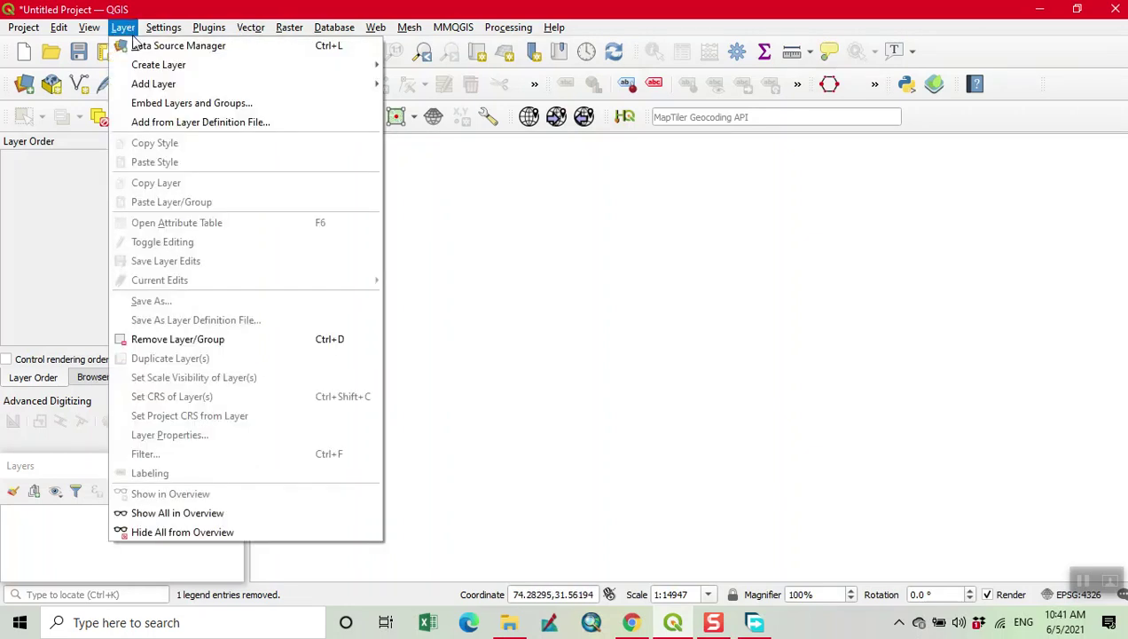
pyautogui.moveTo(265, 90)
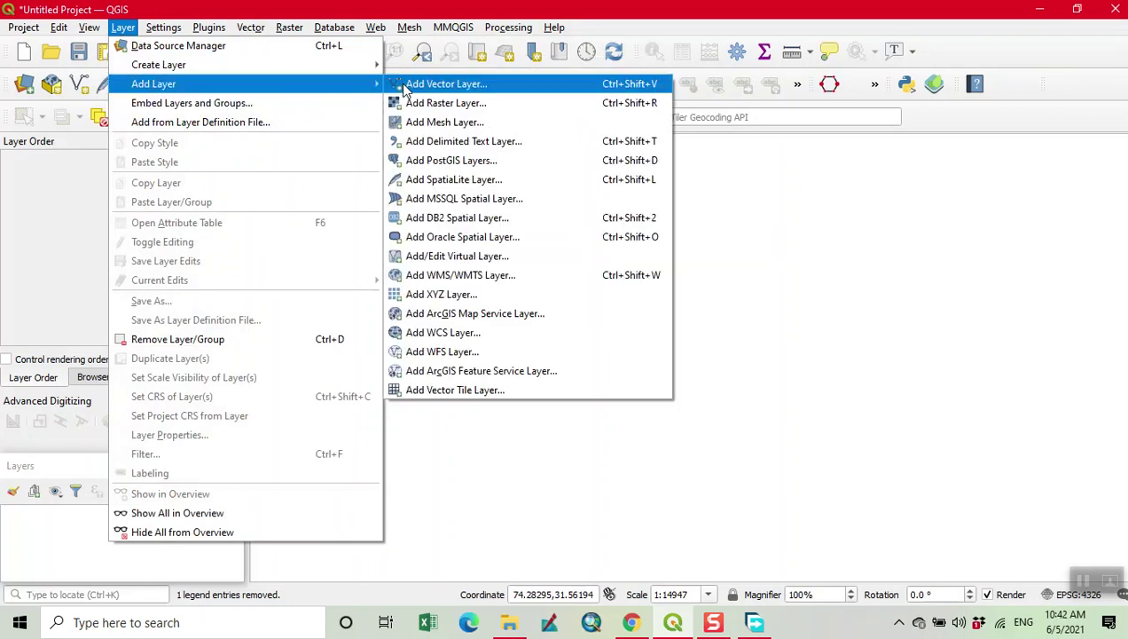
pyautogui.click(444, 84)
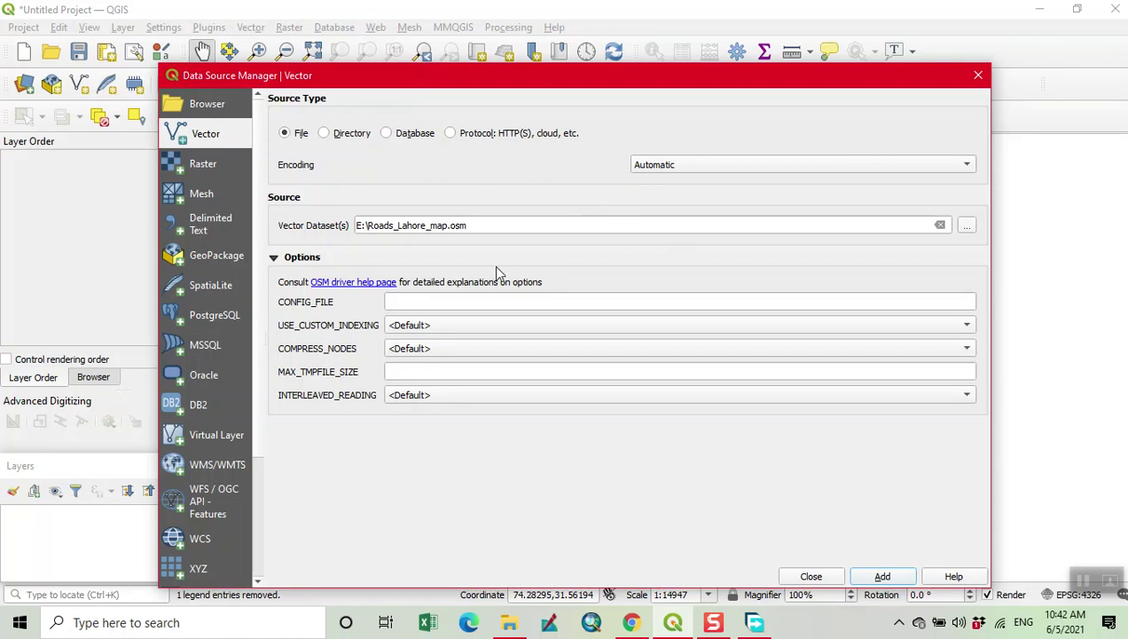
pyautogui.click(968, 227)
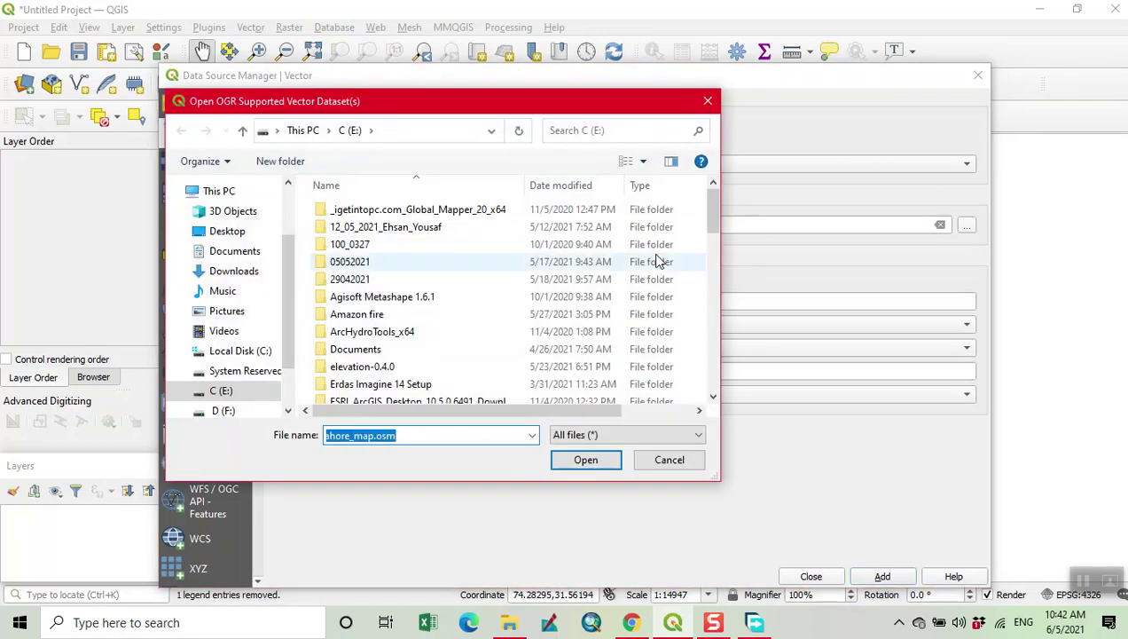
pyautogui.scroll(-7, 384, 317)
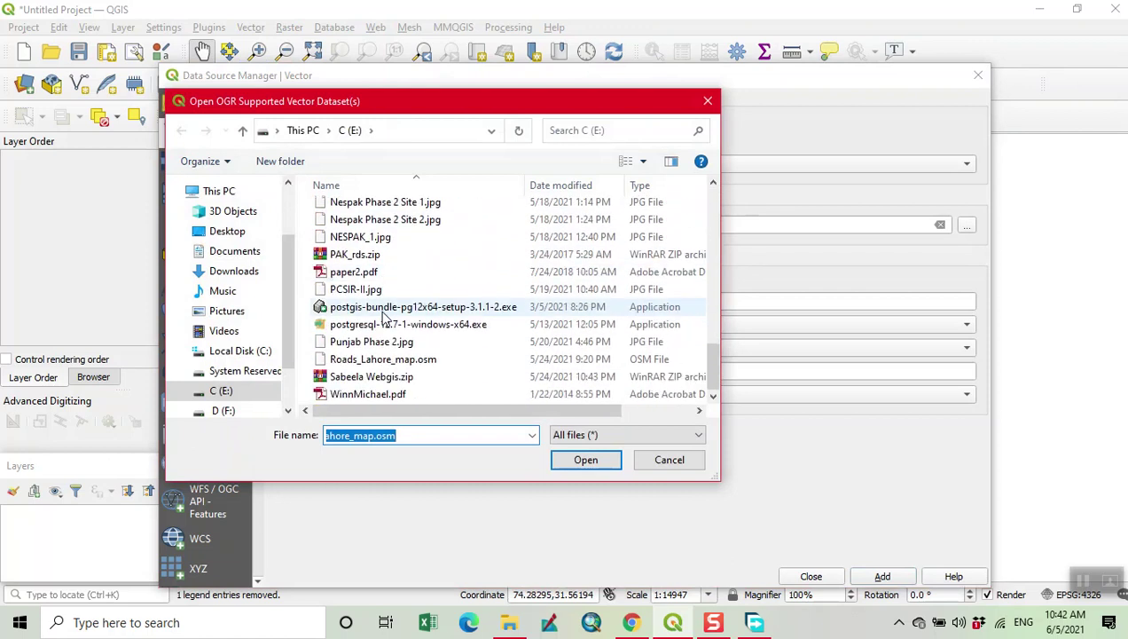
pyautogui.scroll(2, 384, 317)
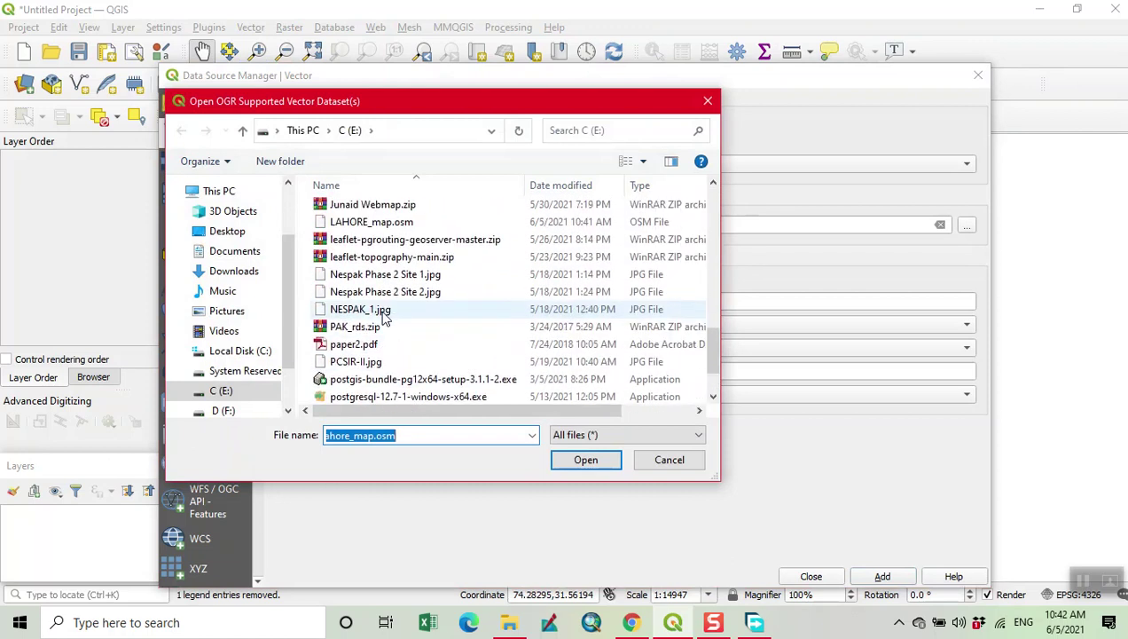
pyautogui.click(382, 223)
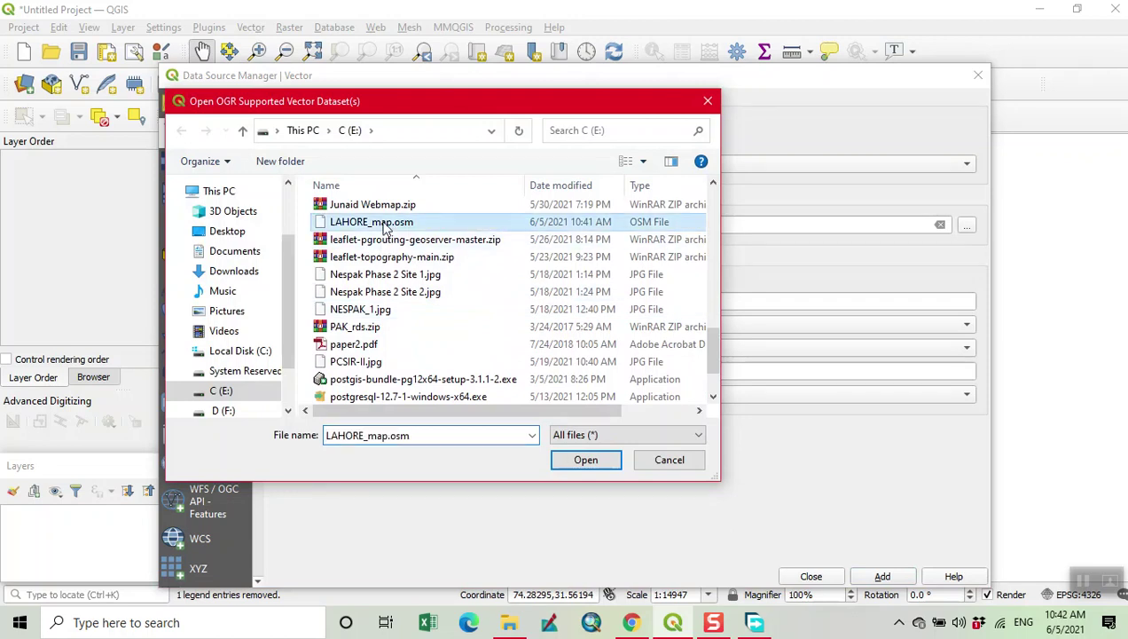
pyautogui.click(594, 461)
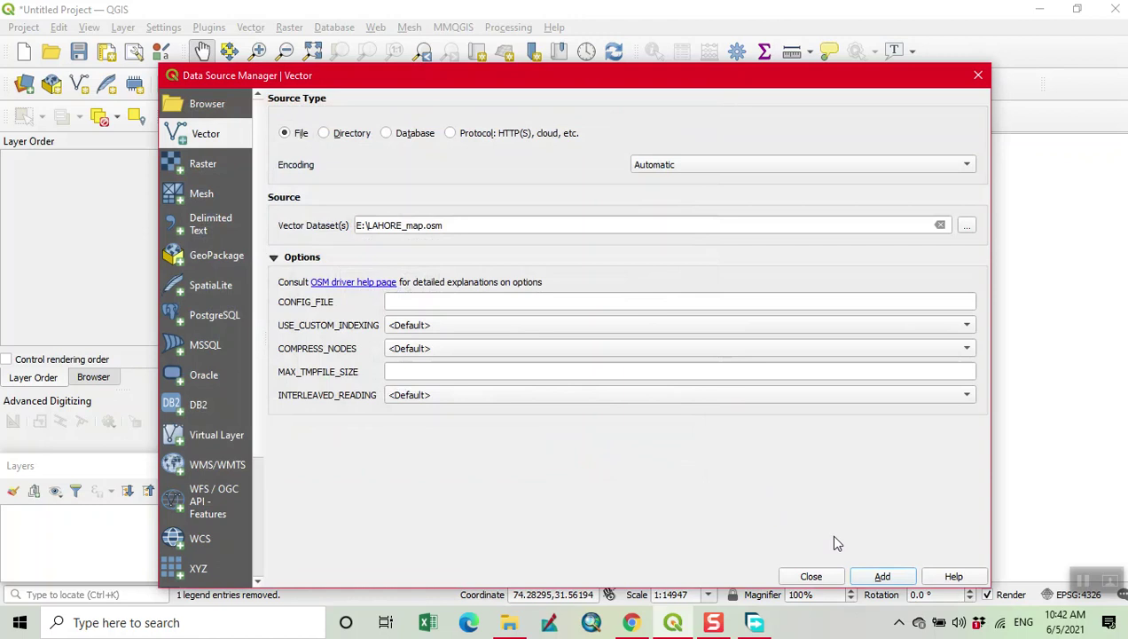
# Add all five LAHORE_map layers (lines, multilinestrings, multipolygons, other_relations, points) and close the manager.
pyautogui.click(880, 576)
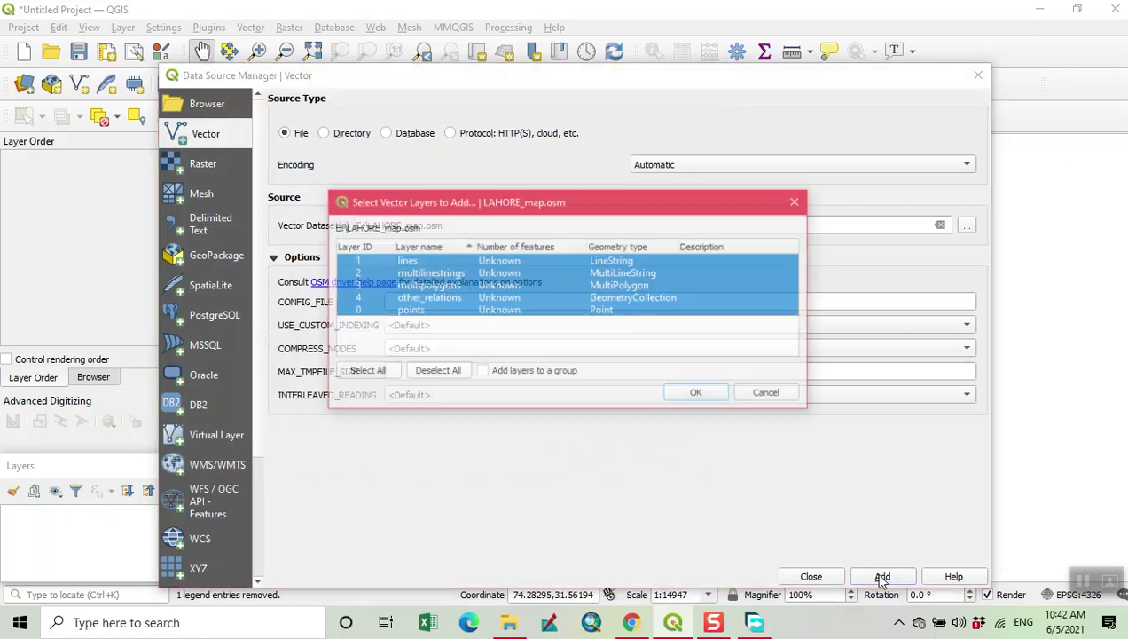
pyautogui.click(699, 395)
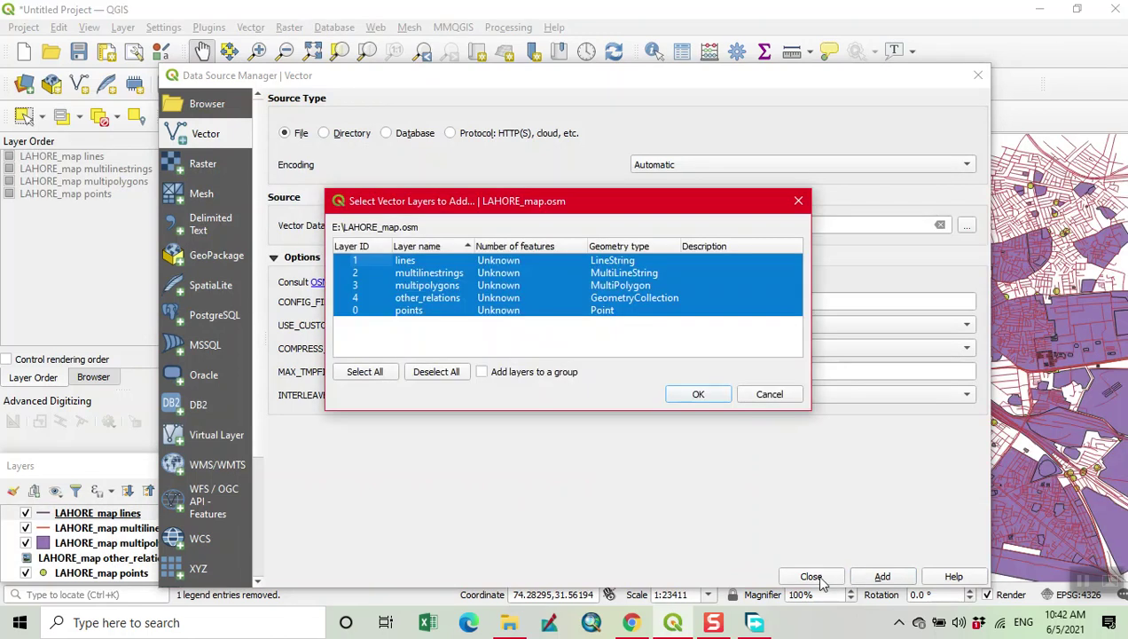
pyautogui.click(780, 395)
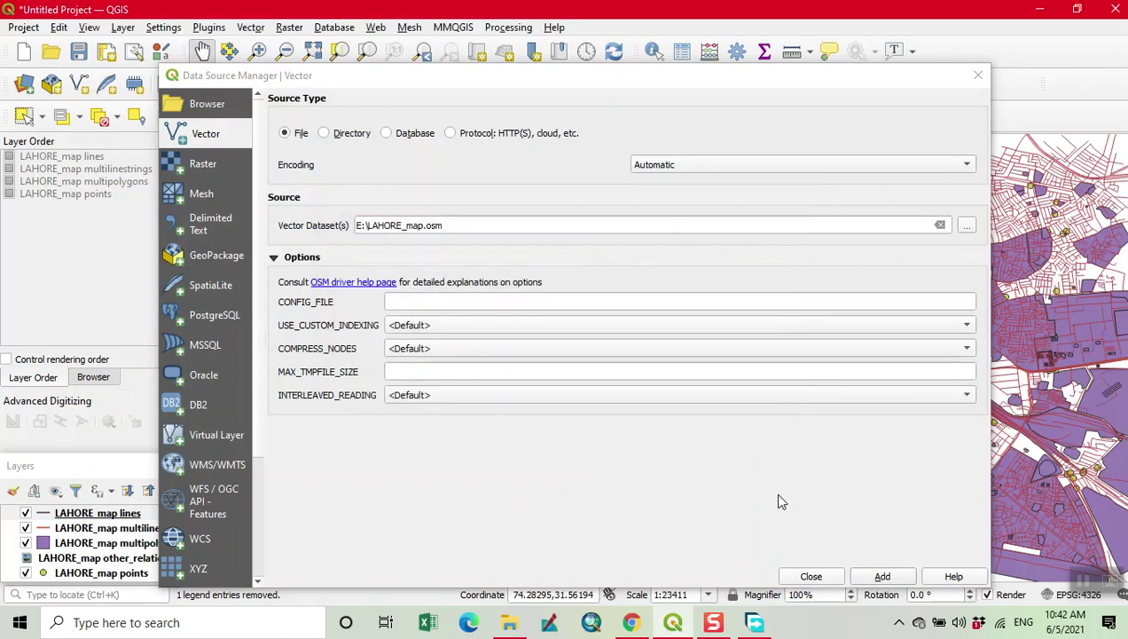
pyautogui.click(810, 577)
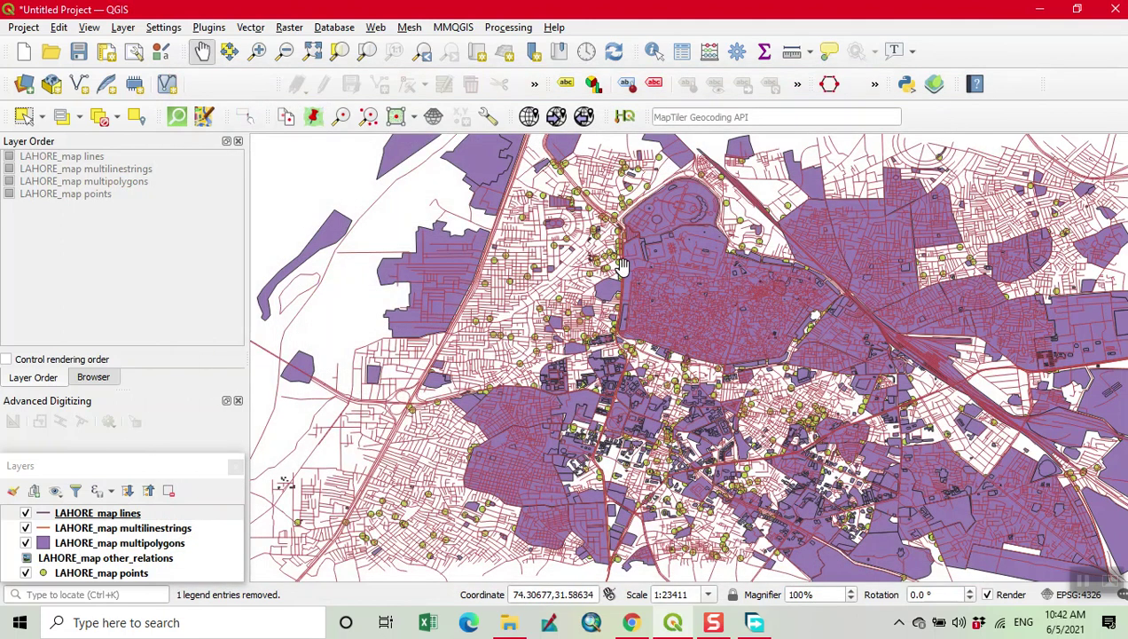
pyautogui.scroll(-2, 621, 266)
pyautogui.click(93, 513)
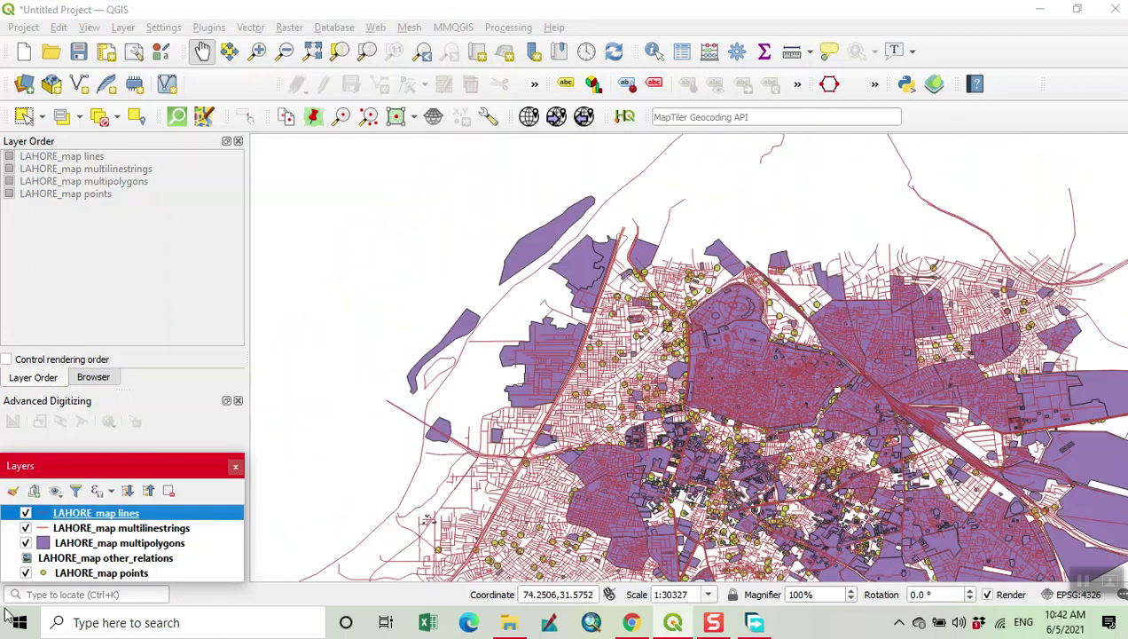
pyautogui.click(26, 573)
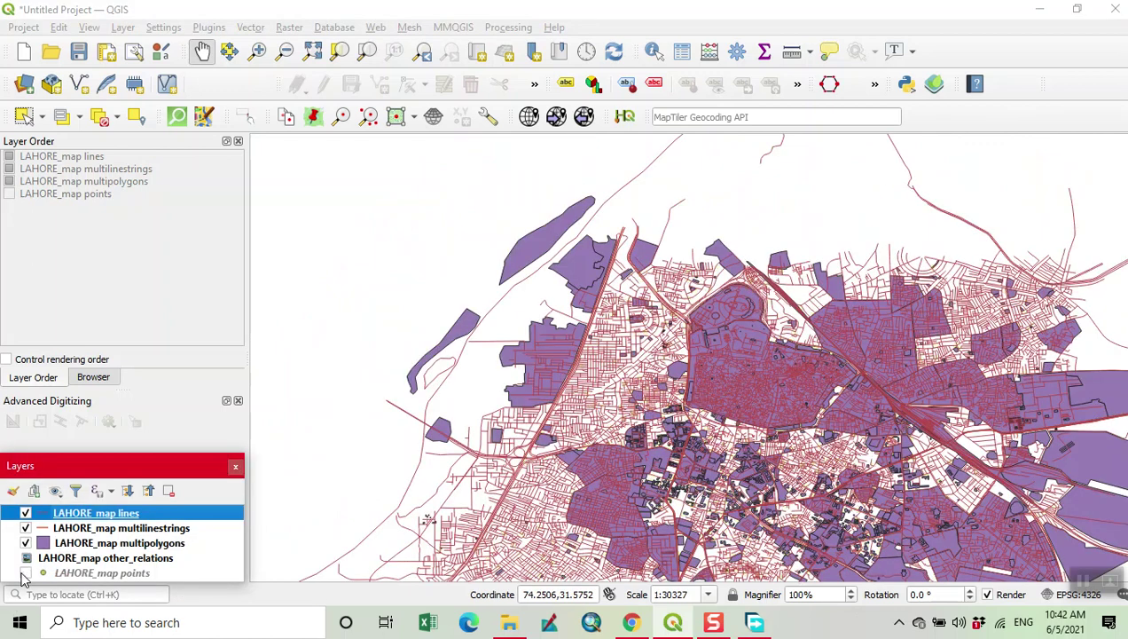
pyautogui.click(25, 573)
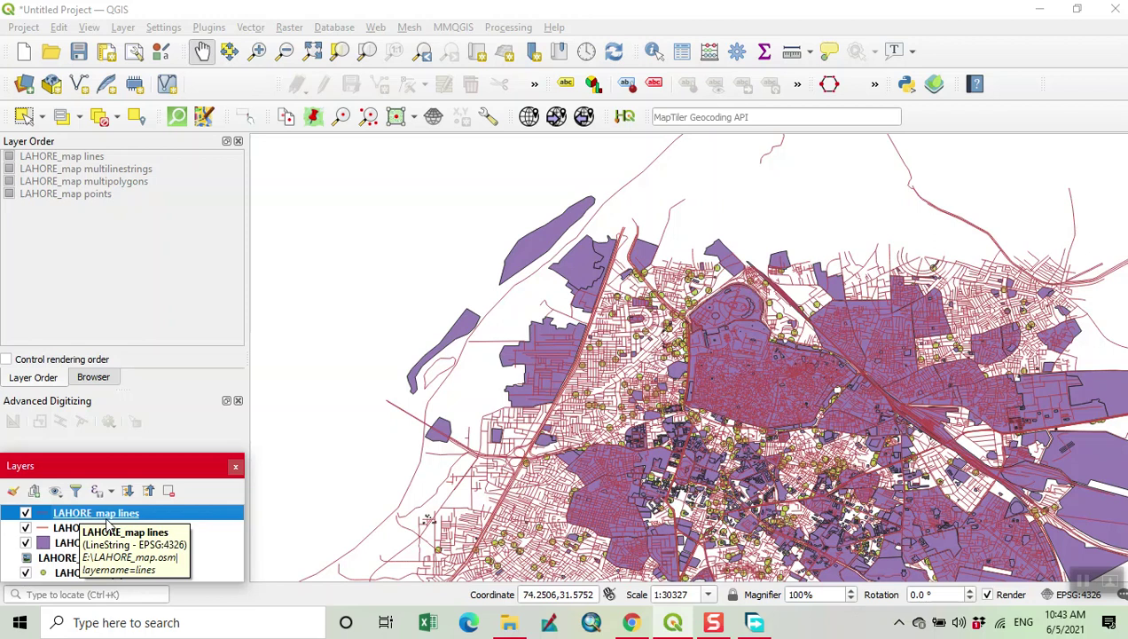
# Save the LAHORE_map lines features as ESRI Shapefile E:\Shapfile\Lahore map line.shp in EPSG:4326.
pyautogui.rightClick(108, 518)
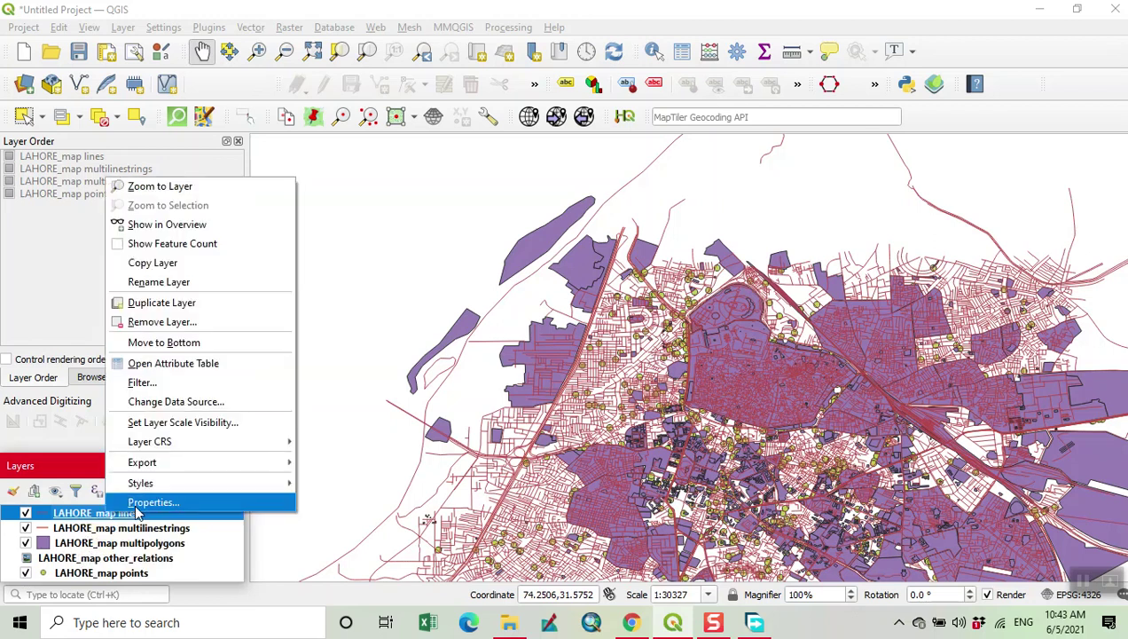
pyautogui.moveTo(144, 462)
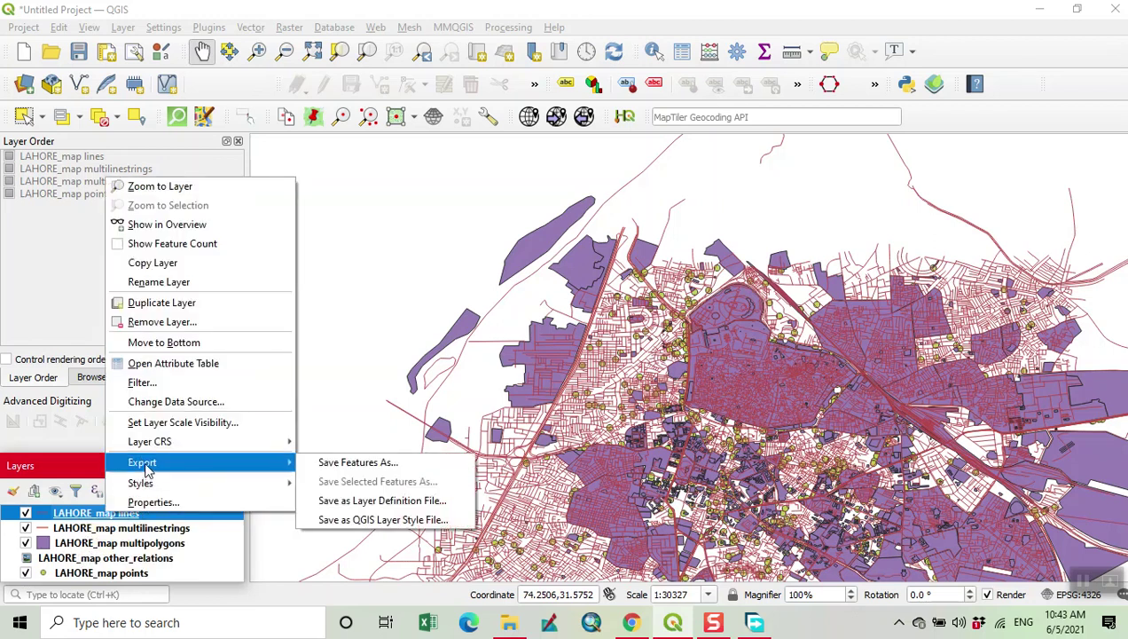
pyautogui.click(317, 470)
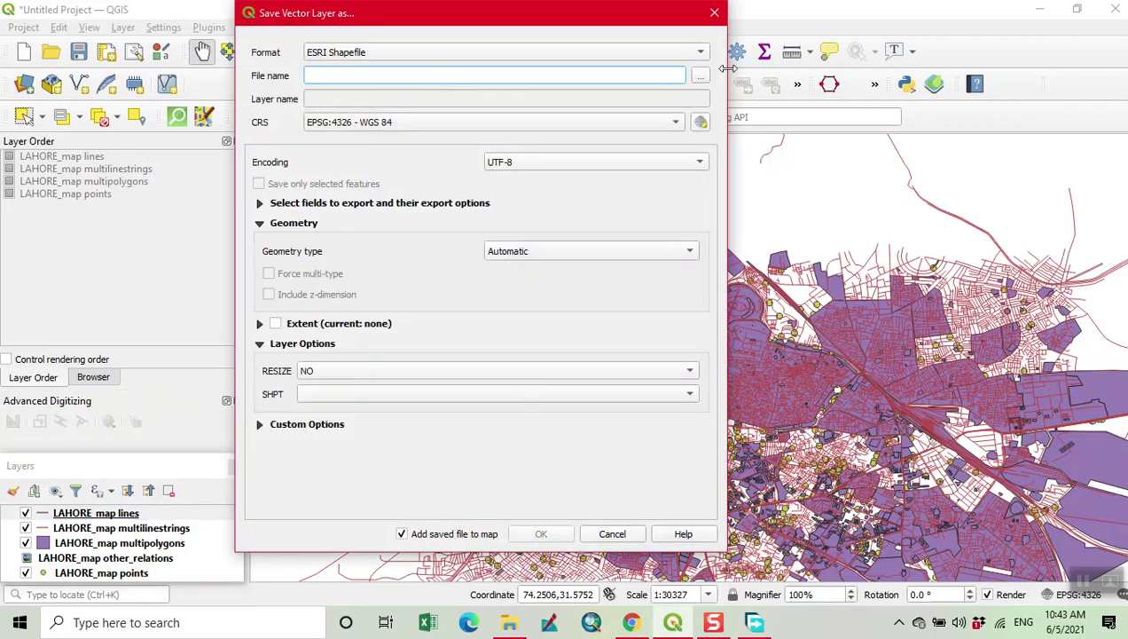
pyautogui.click(701, 79)
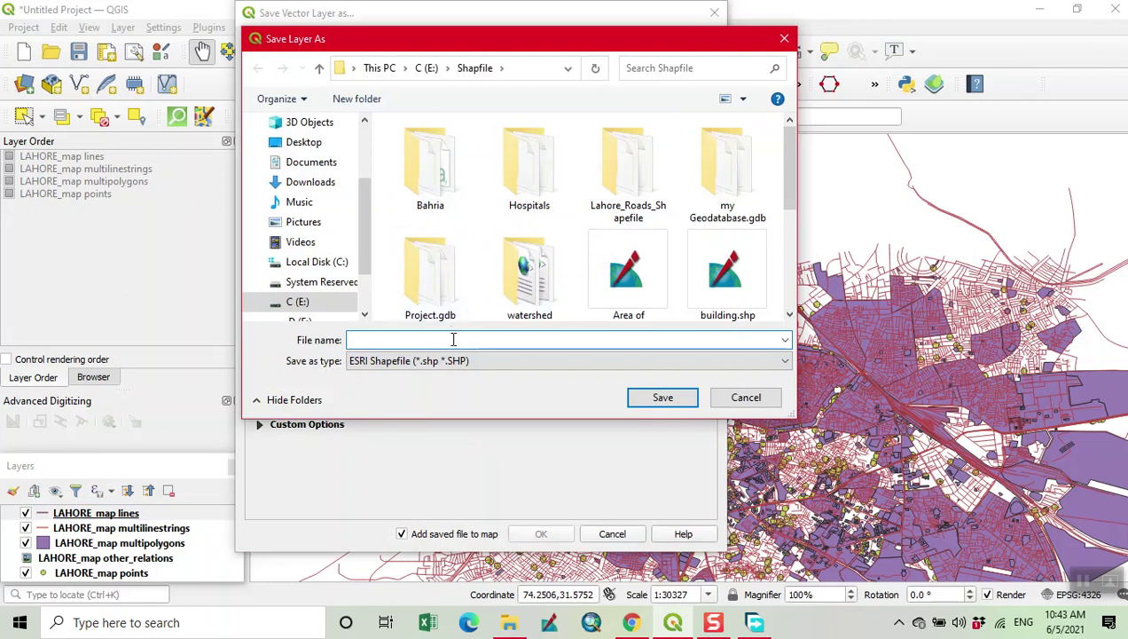
pyautogui.write('lA')
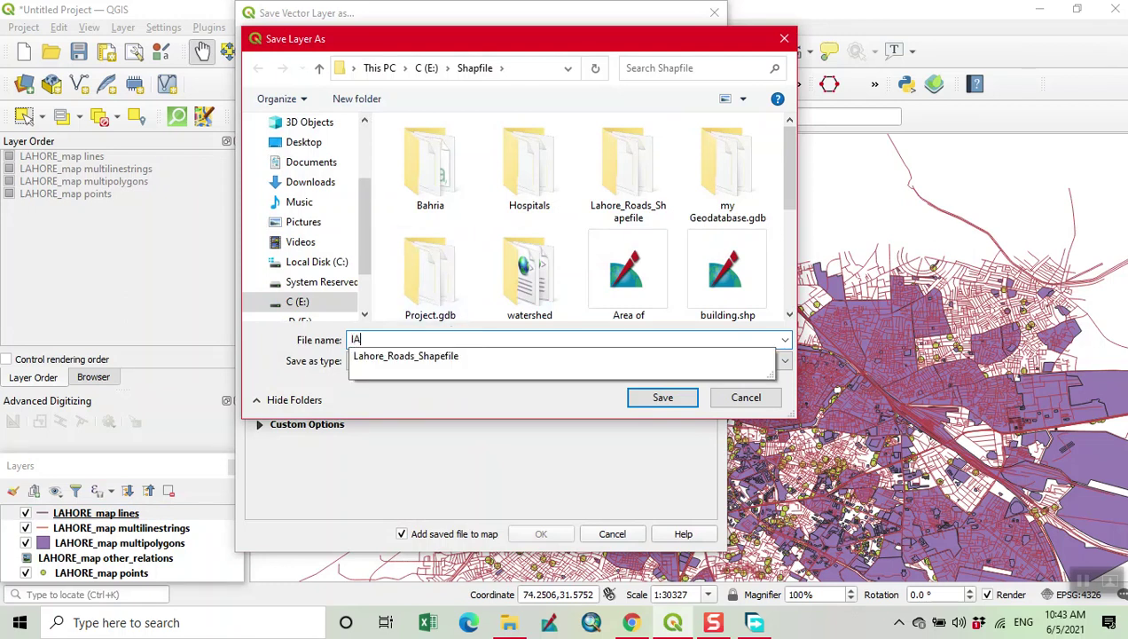
pyautogui.press('BackSpace')
pyautogui.press('BackSpace')
pyautogui.write('lA')
pyautogui.press('BackSpace')
pyautogui.press('BackSpace')
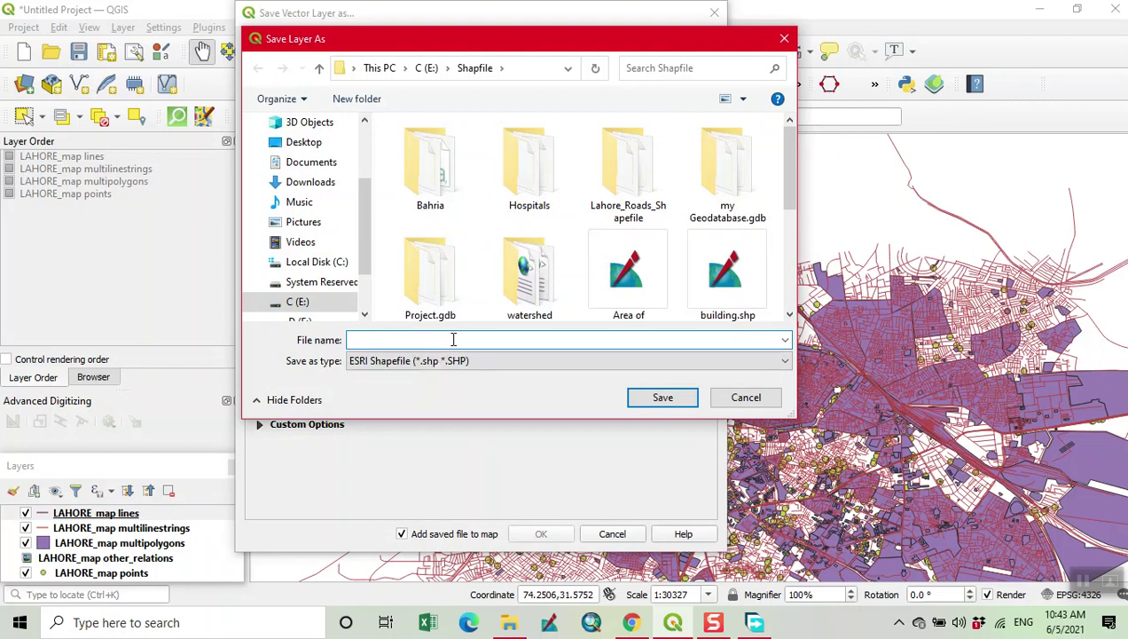
pyautogui.write('Lahore m')
pyautogui.click(644, 398)
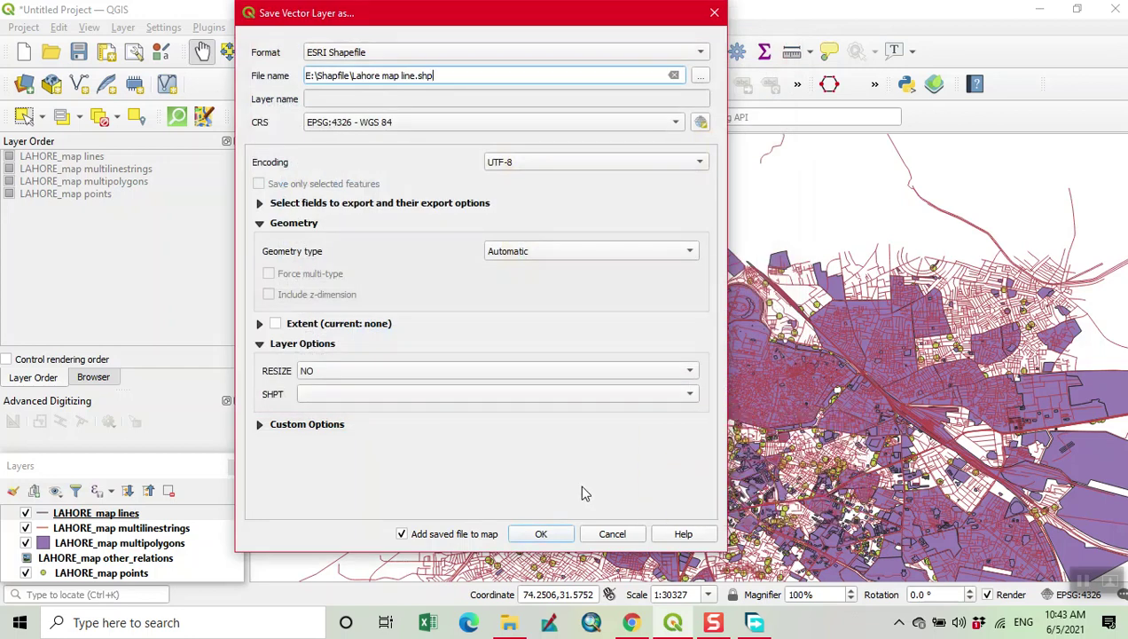
pyautogui.click(541, 534)
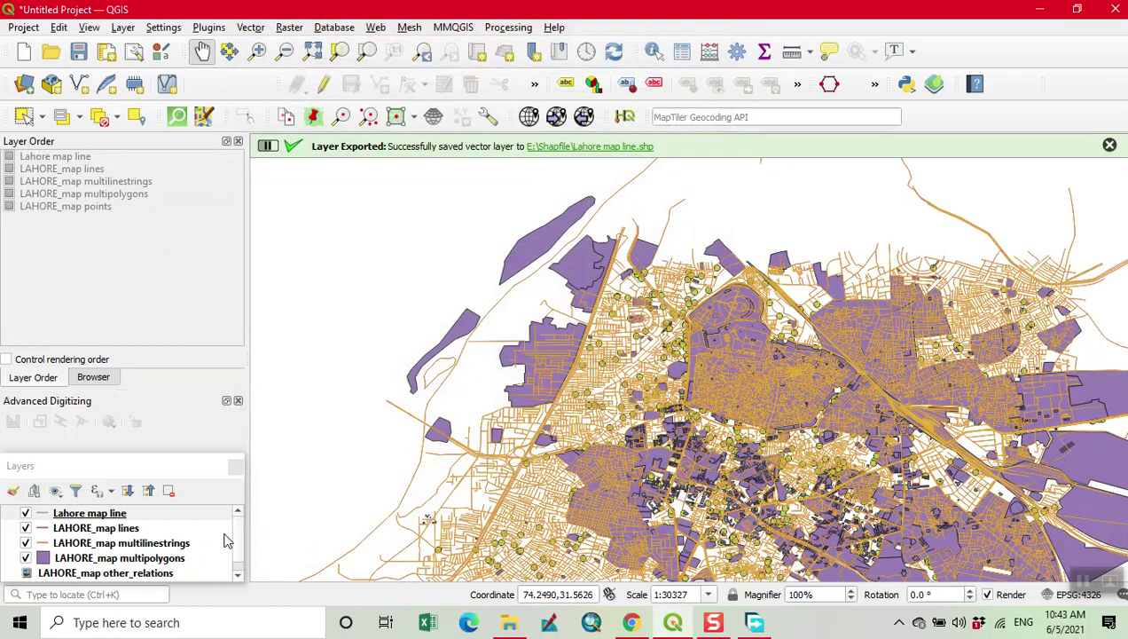
# Uncheck the LAHORE_map lines, multilinestrings and multipolygons layers in the Layers panel.
pyautogui.click(26, 528)
pyautogui.click(26, 543)
pyautogui.click(25, 557)
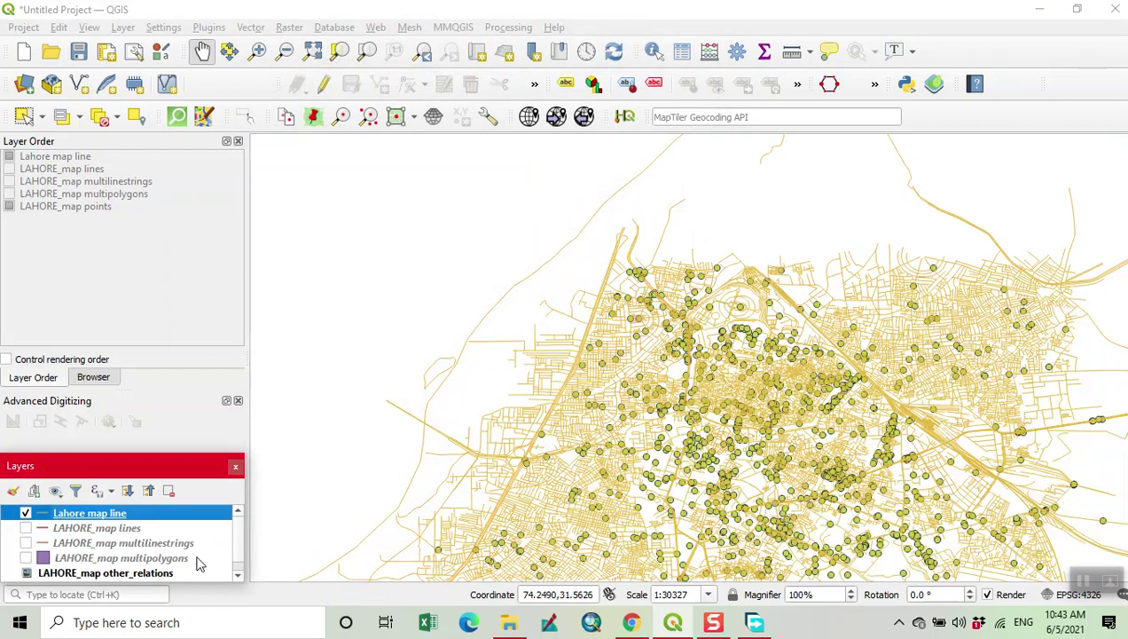
pyautogui.click(238, 575)
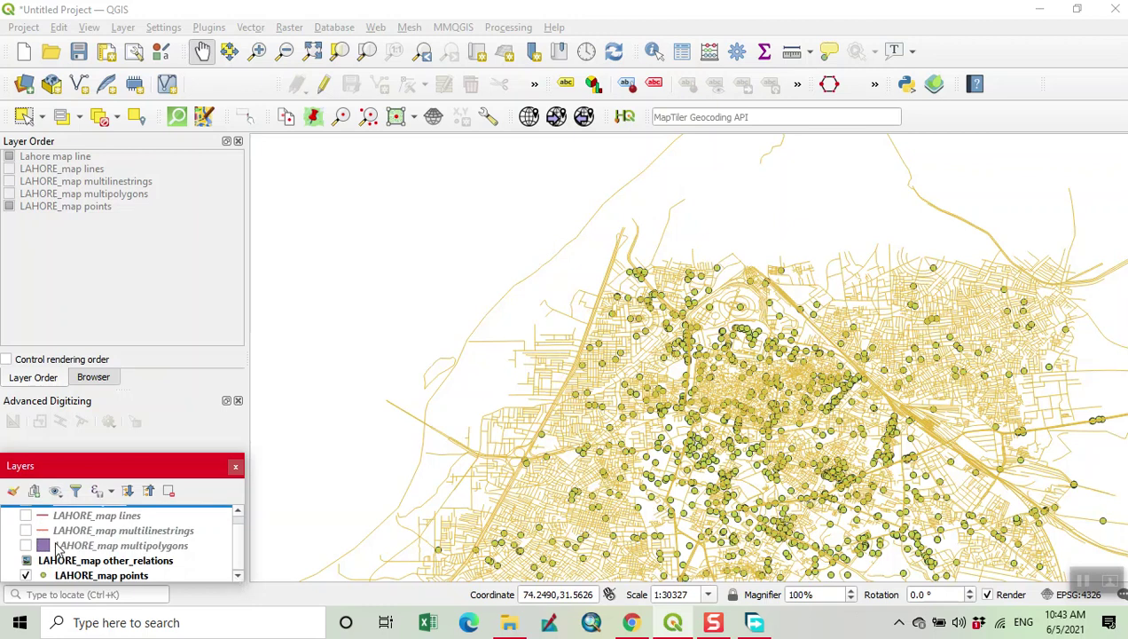